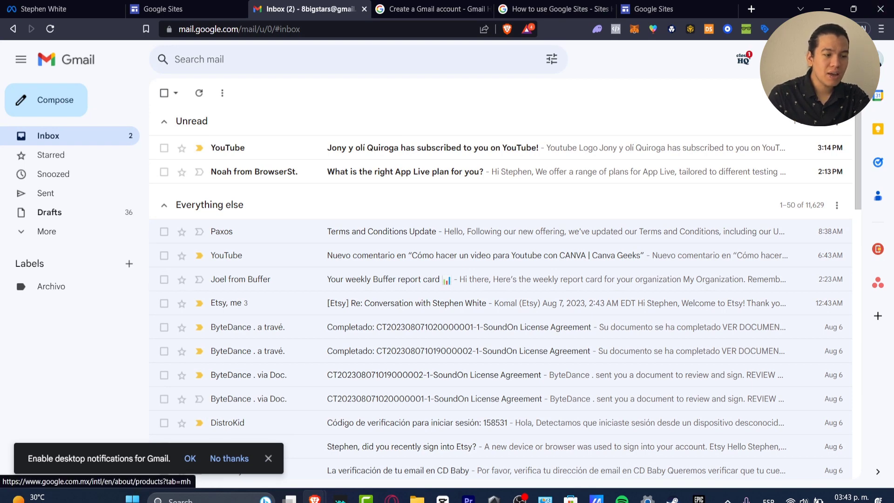
# Look through the list of Google apps available from the Gmail inbox.
pyautogui.click(862, 59)
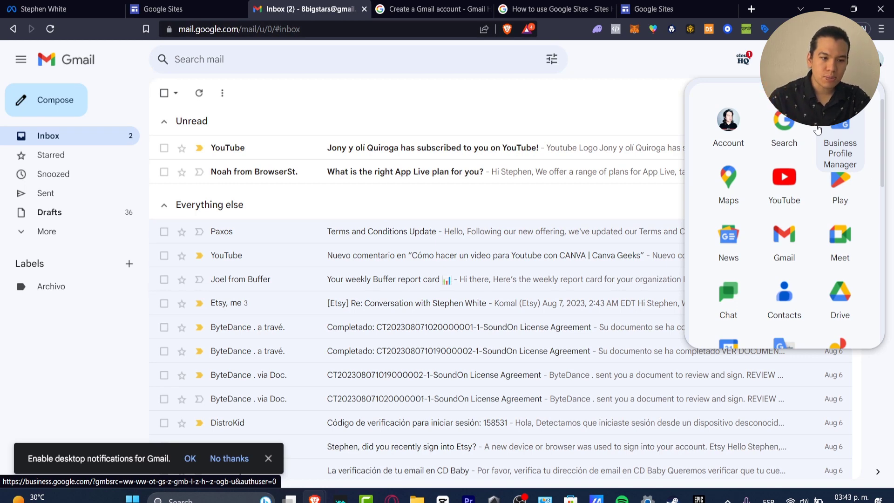
pyautogui.scroll(-10, 829, 142)
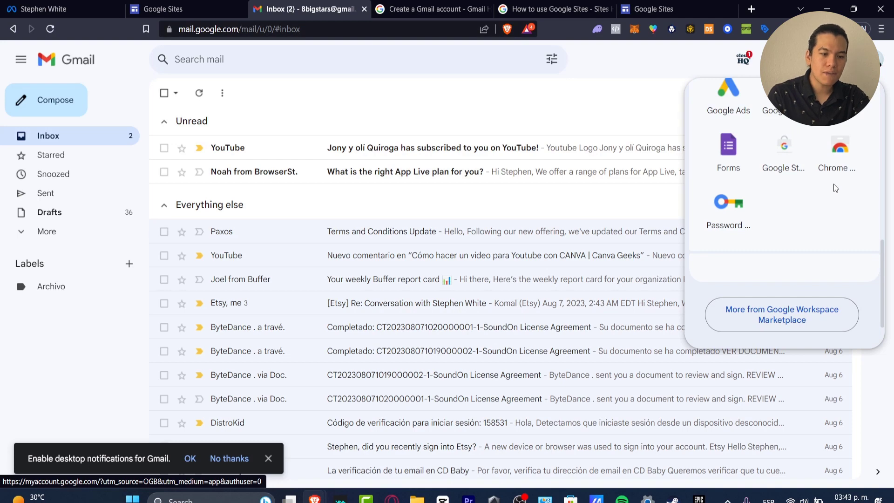
# Search the web for "google sites get started" in a new tab, and clear the query from the search box.
pyautogui.click(752, 9)
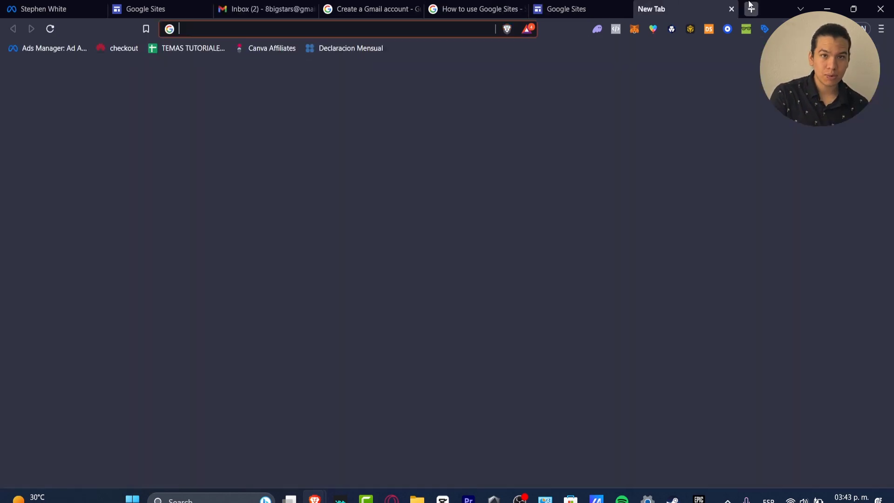
pyautogui.write('g')
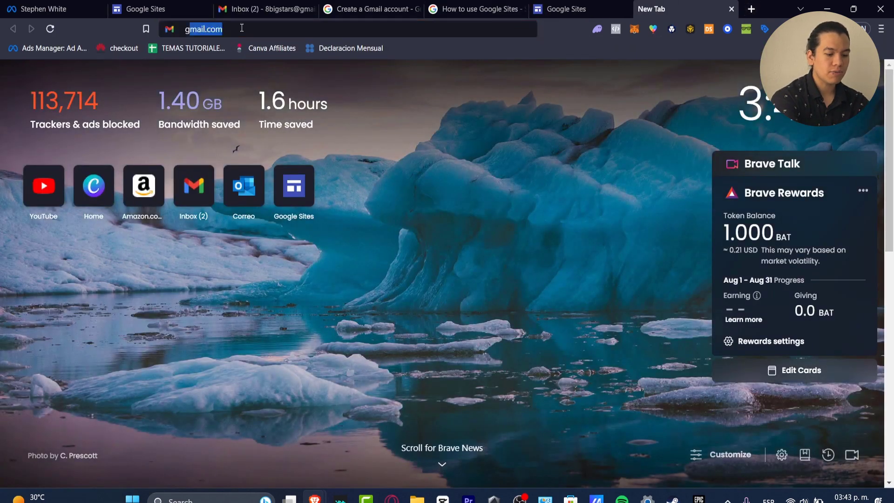
pyautogui.write('oogle sites')
pyautogui.press('Return')
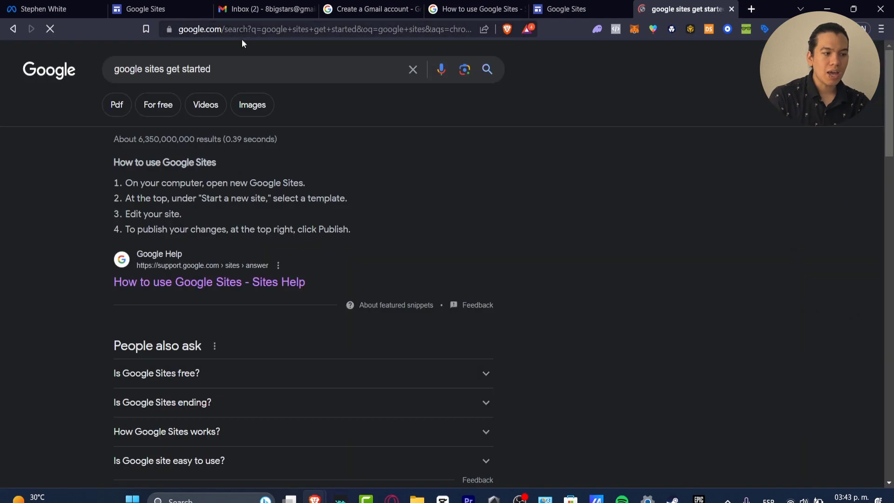
pyautogui.click(210, 73)
pyautogui.hotkey('ctrl', 'a')
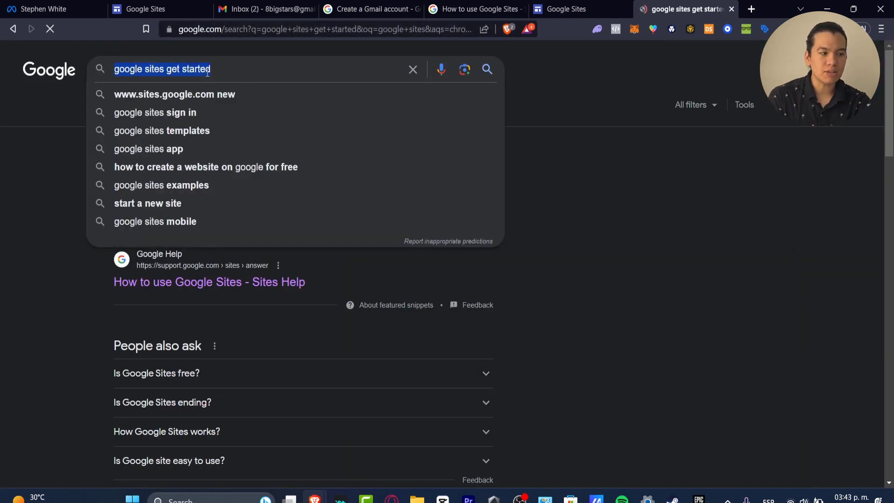
pyautogui.press('BackSpace')
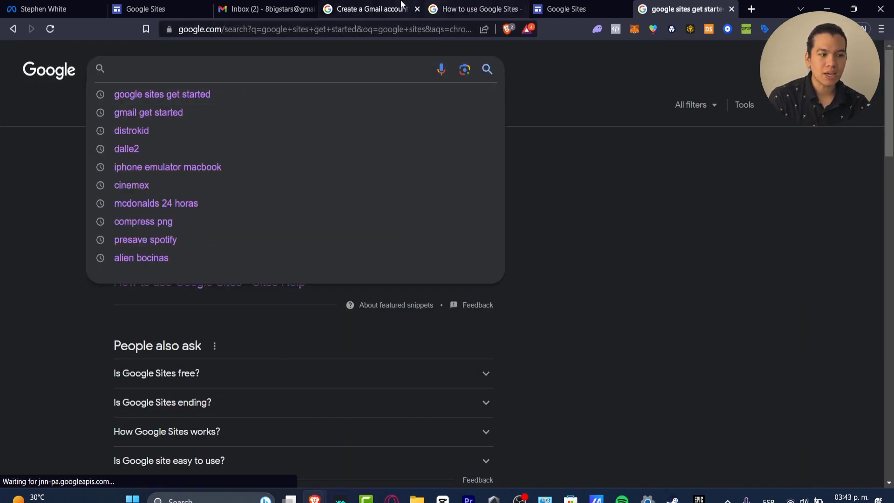
# Switch to the open Google Sites home page and create a site from the Class template under Education in the template gallery.
pyautogui.click(154, 9)
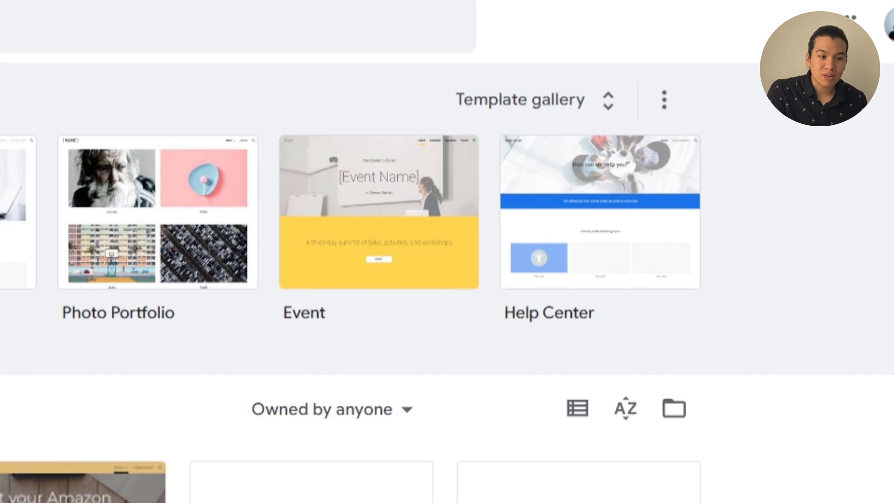
pyautogui.click(579, 97)
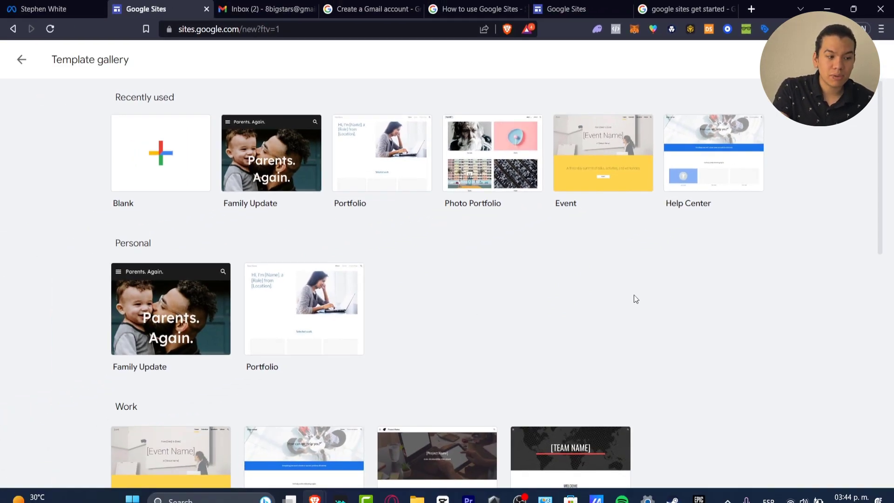
pyautogui.scroll(-4, 633, 300)
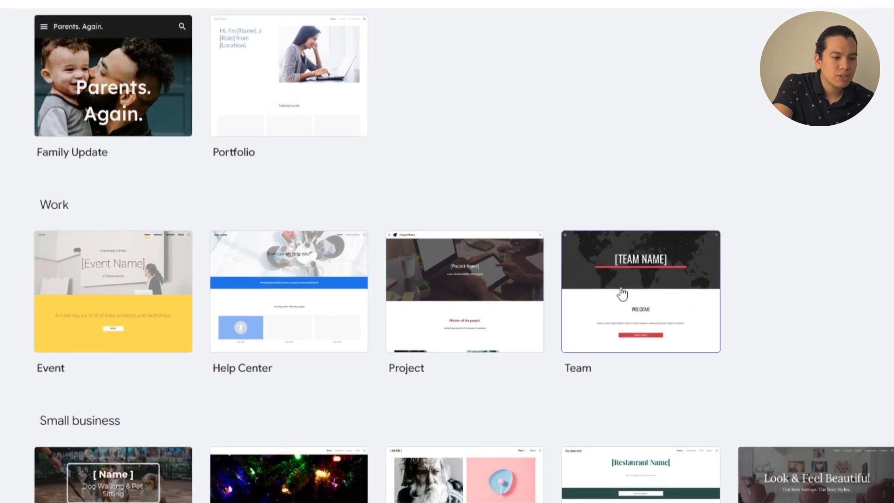
pyautogui.scroll(-5, 623, 295)
pyautogui.scroll(-5, 799, 424)
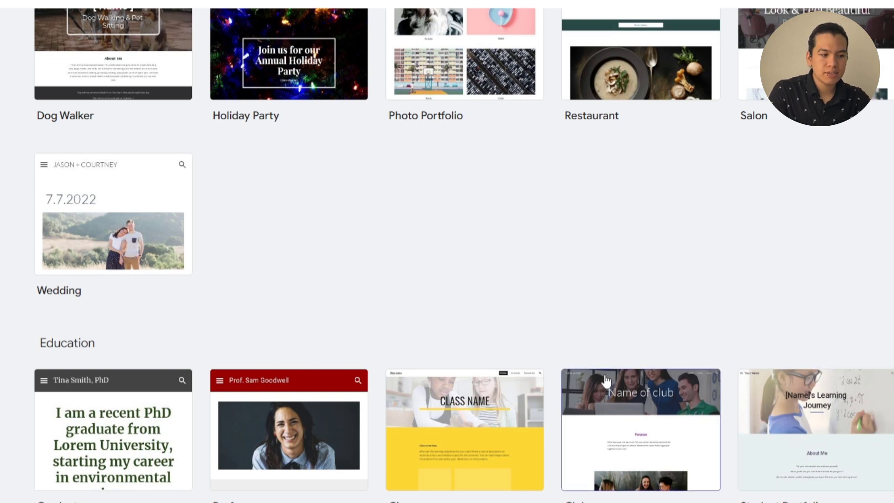
pyautogui.click(497, 428)
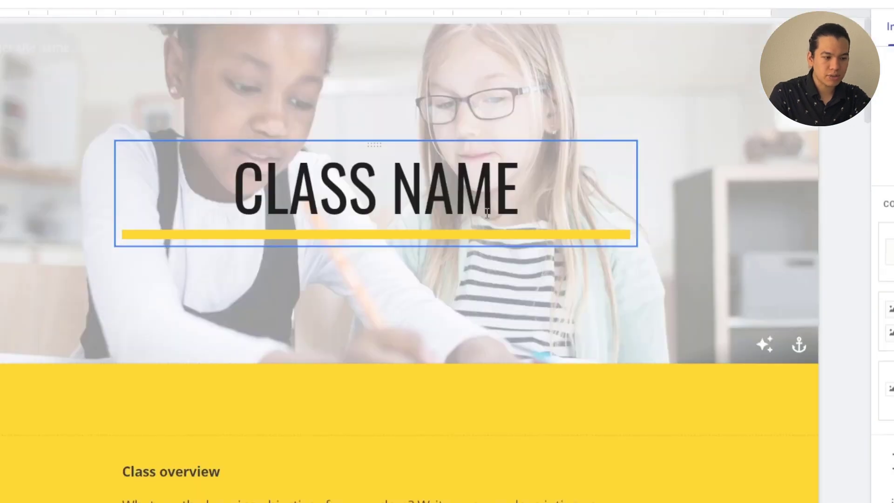
# Examine the Class template's home page from the header title down to the resources section and footer.
pyautogui.click(488, 213)
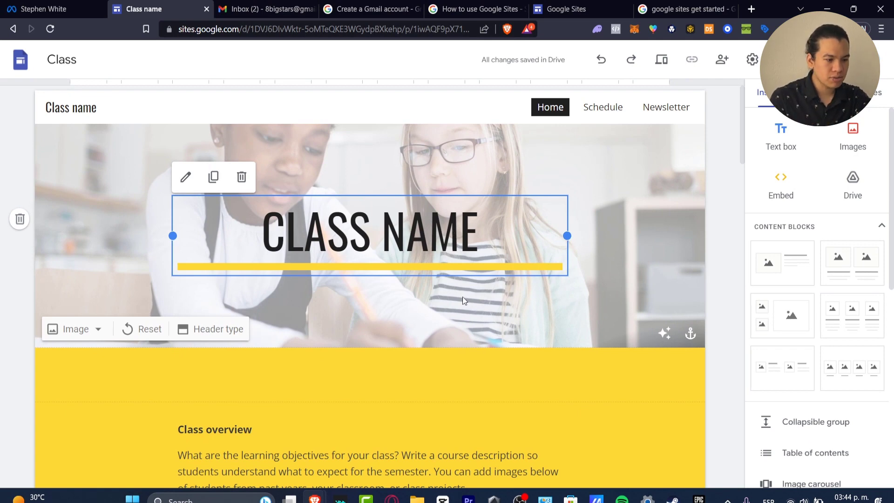
pyautogui.scroll(-8, 462, 298)
pyautogui.scroll(-18, 463, 298)
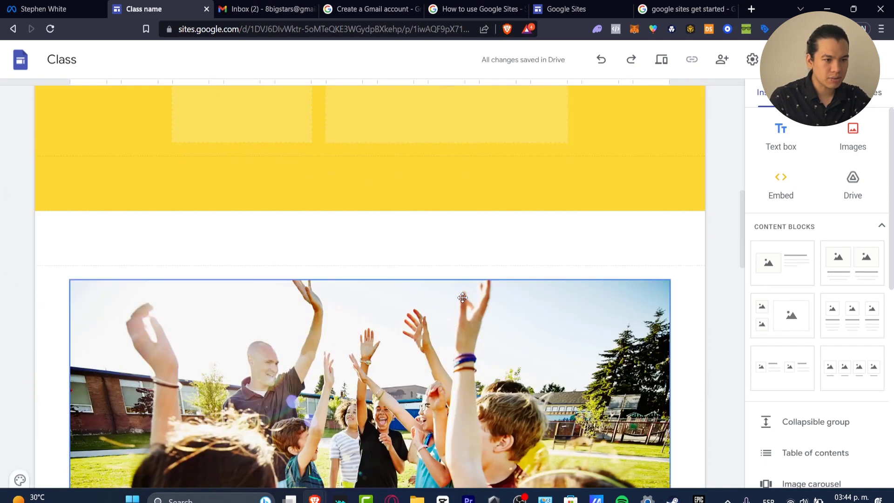
pyautogui.scroll(-5, 462, 298)
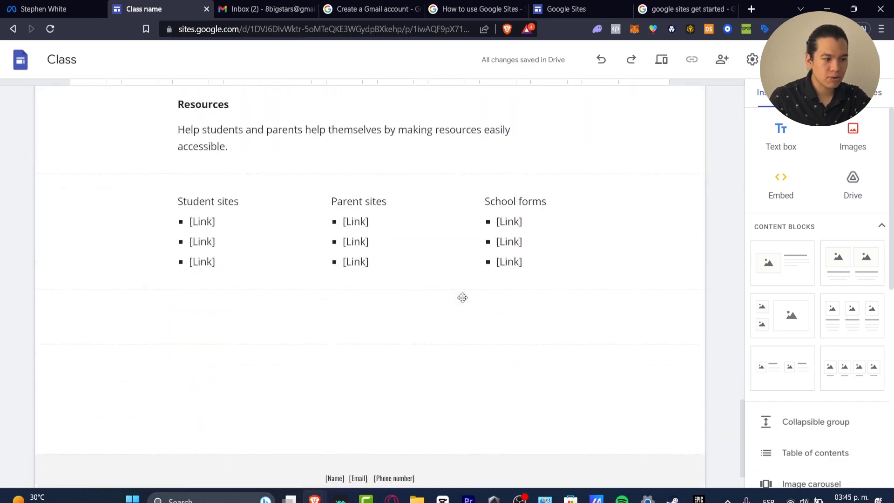
pyautogui.scroll(20, 462, 298)
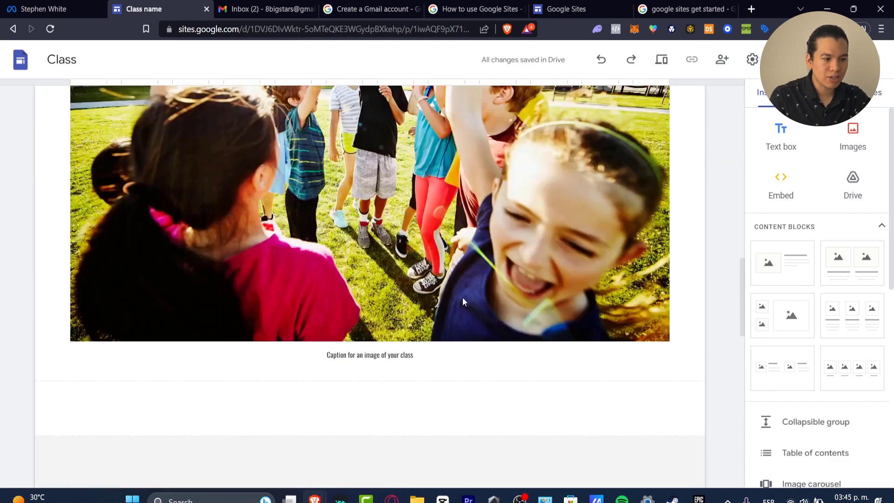
pyautogui.scroll(2, 463, 298)
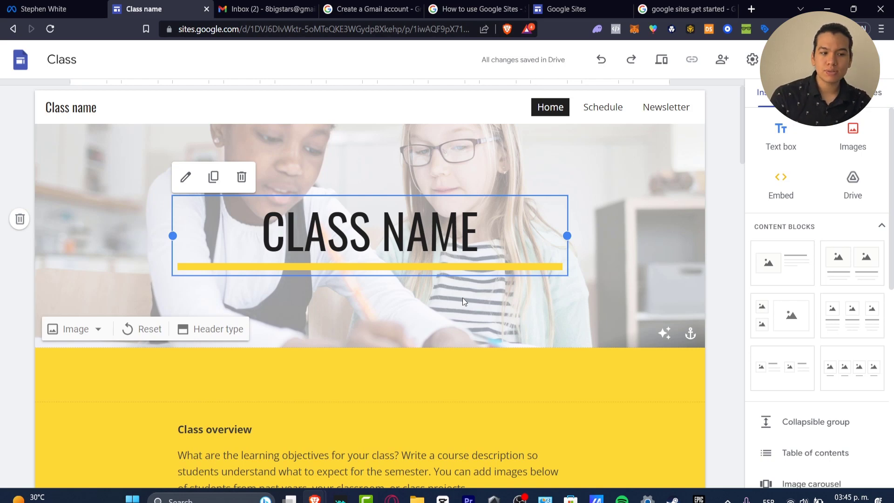
# Deselect the header title, collapse the content blocks and look through the elements that can be inserted on the page.
pyautogui.click(691, 205)
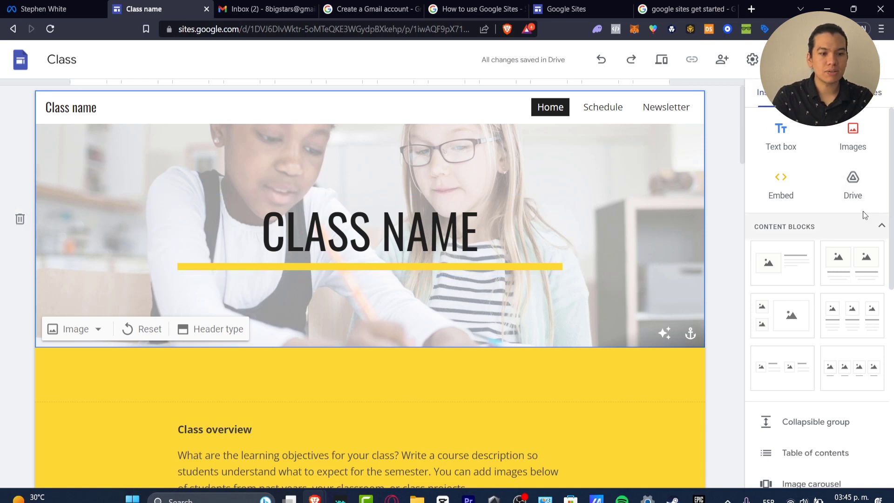
pyautogui.click(852, 224)
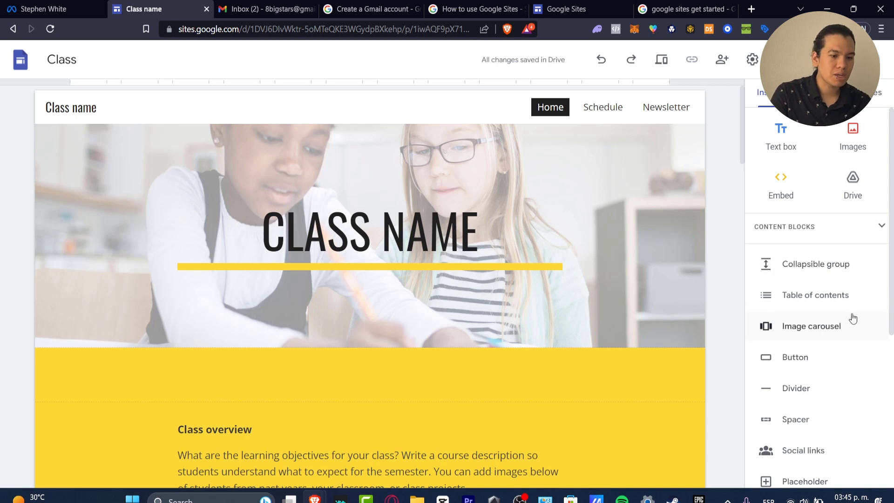
pyautogui.scroll(-4, 853, 318)
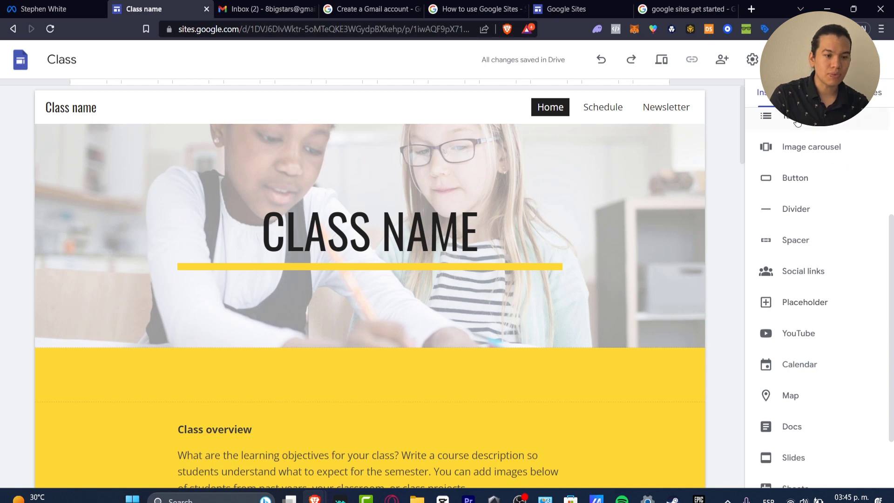
# Show the site's page list and view the Schedule and Newsletter pages.
pyautogui.click(874, 92)
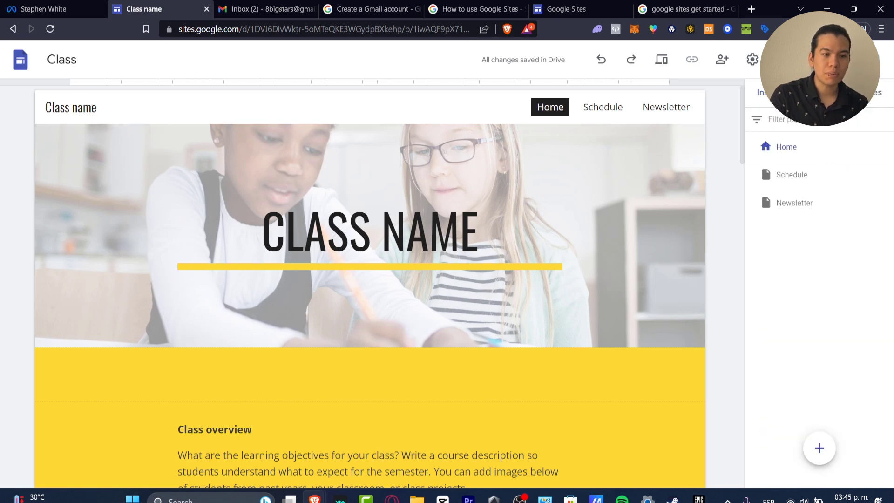
pyautogui.click(829, 175)
pyautogui.click(819, 200)
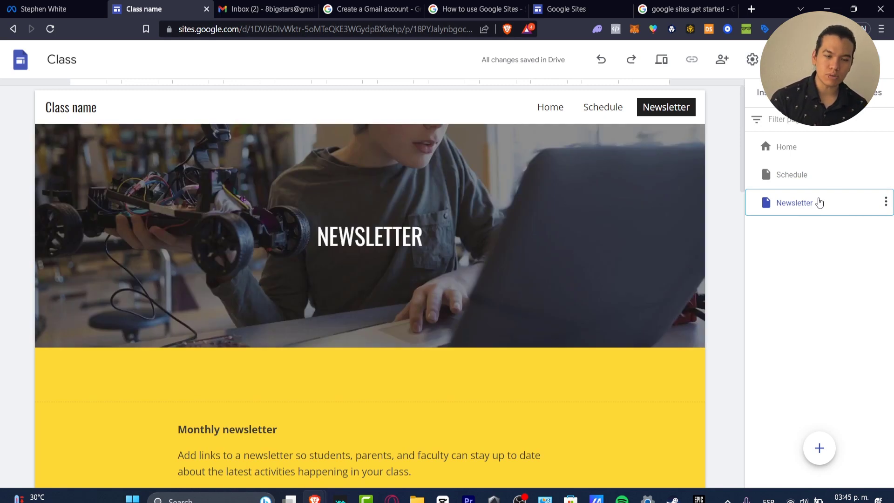
# Start a new custom theme for the site and name it "Tech Xpress".
pyautogui.click(886, 97)
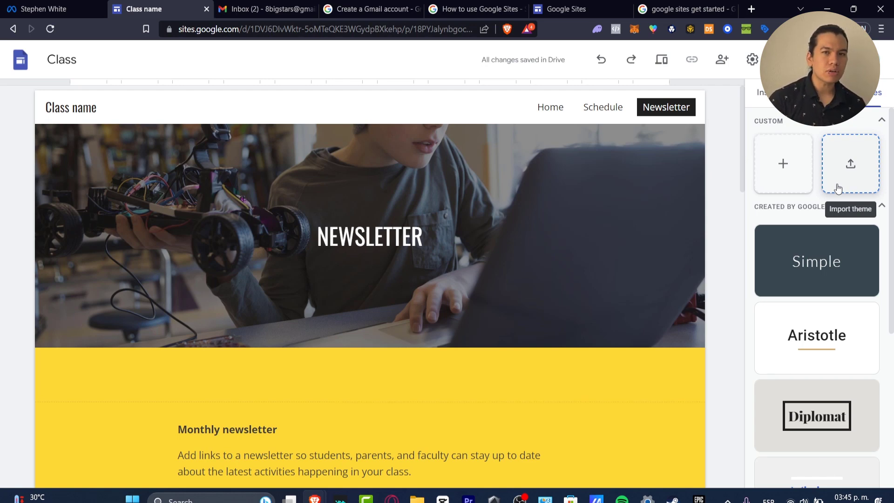
pyautogui.click(796, 183)
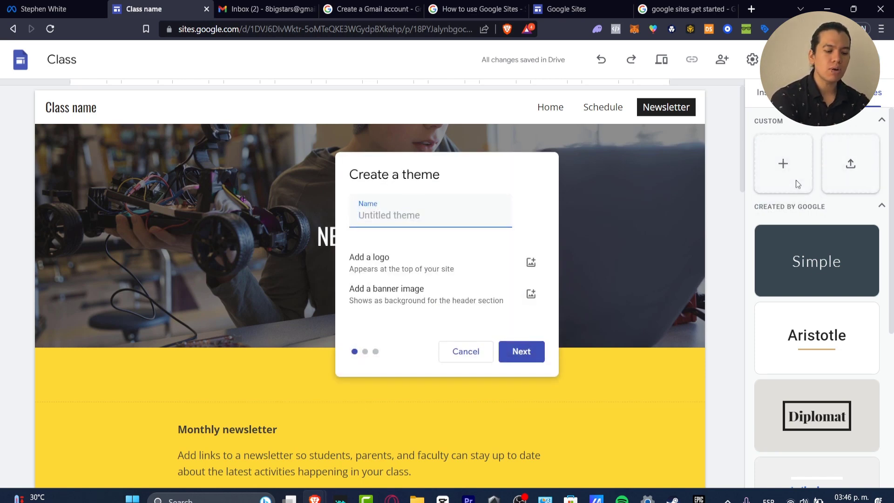
pyautogui.write('Tech X´p')
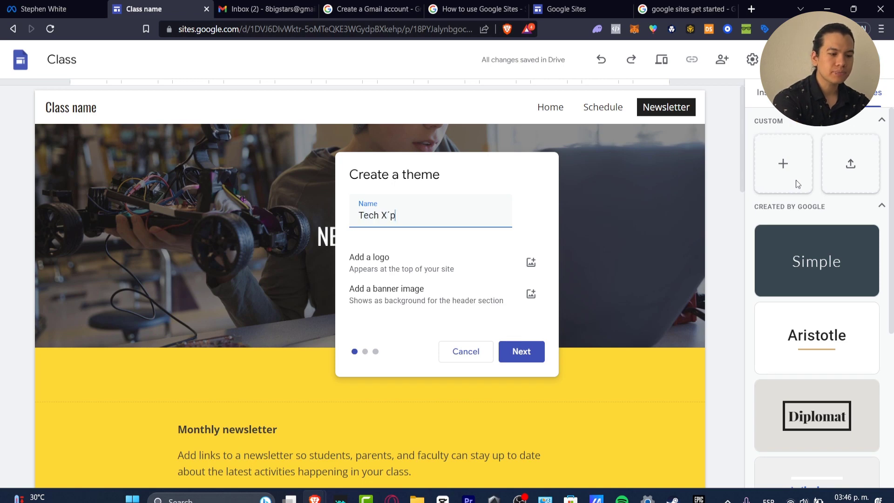
pyautogui.press('BackSpace')
pyautogui.press('BackSpace')
pyautogui.write('press')
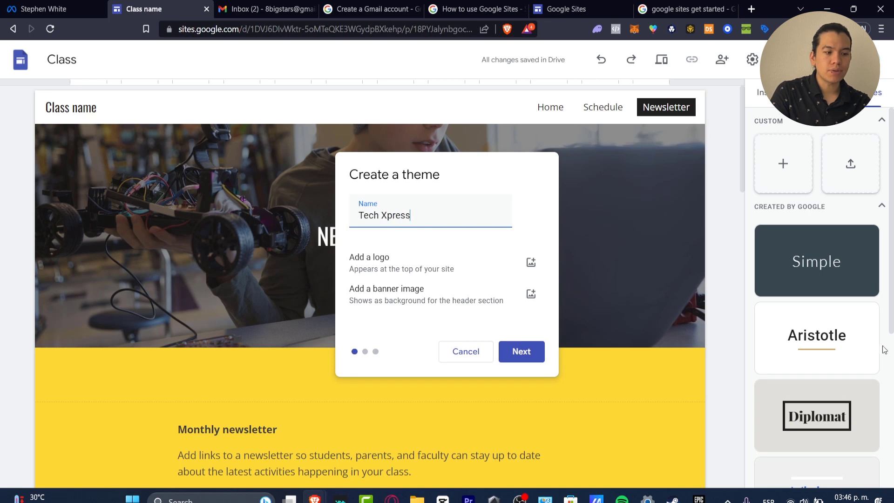
# Add the updated_logo_humans image from the Downloads folder as the theme's logo.
pyautogui.click(531, 262)
pyautogui.click(531, 291)
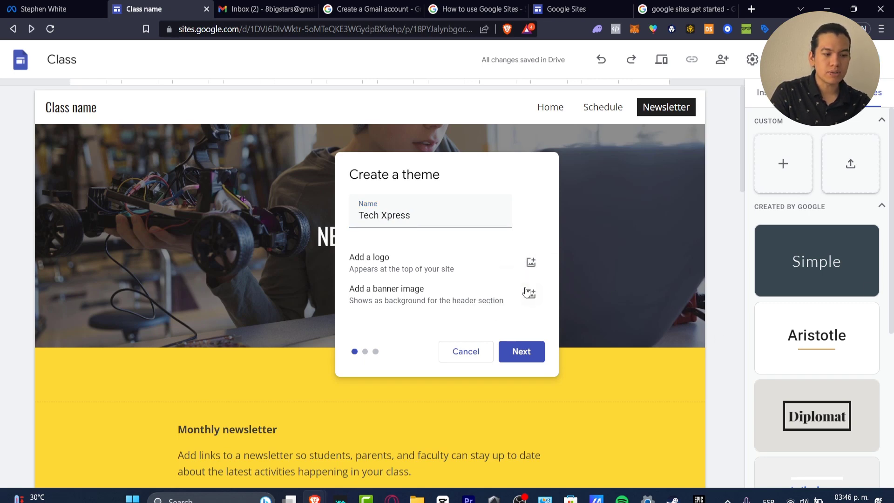
pyautogui.scroll(3, 55, 186)
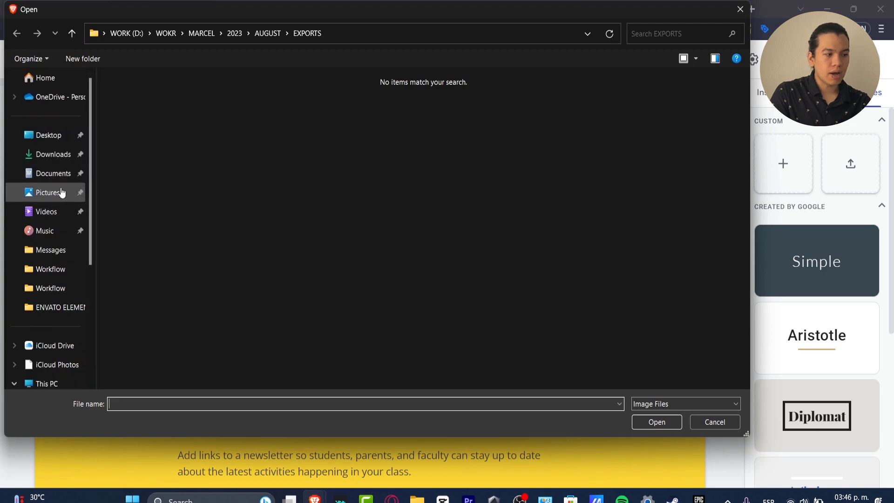
pyautogui.click(51, 154)
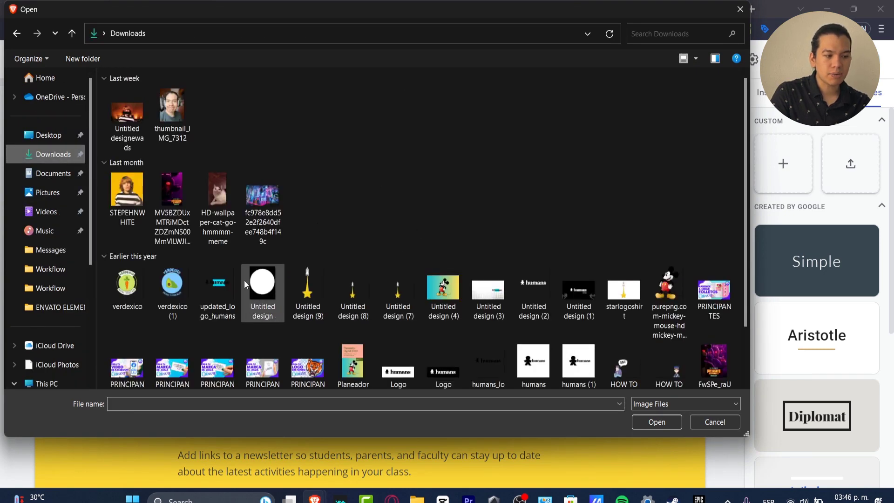
pyautogui.click(218, 291)
pyautogui.click(663, 421)
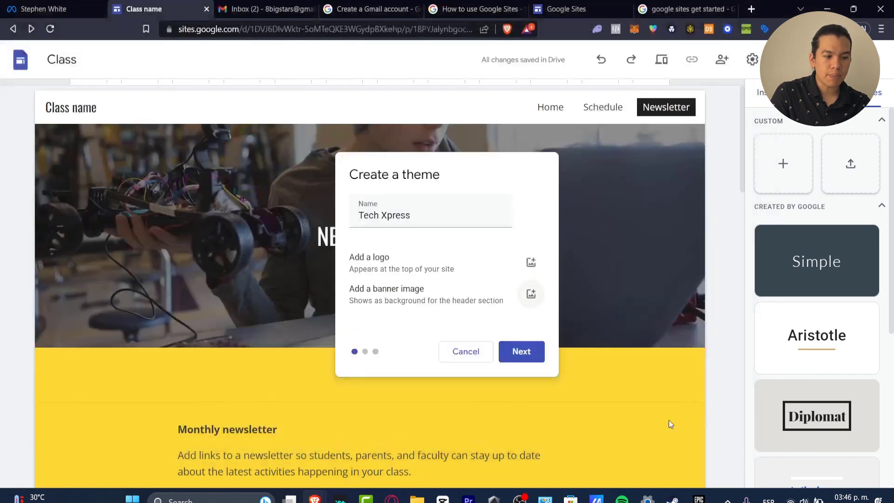
# Add the image "Untitled design (2)" from Downloads as the theme's banner image.
pyautogui.click(531, 294)
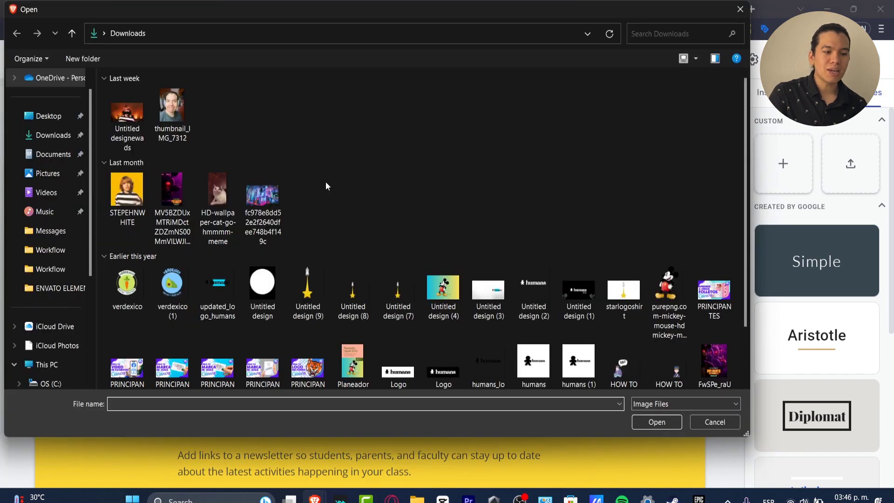
pyautogui.click(532, 289)
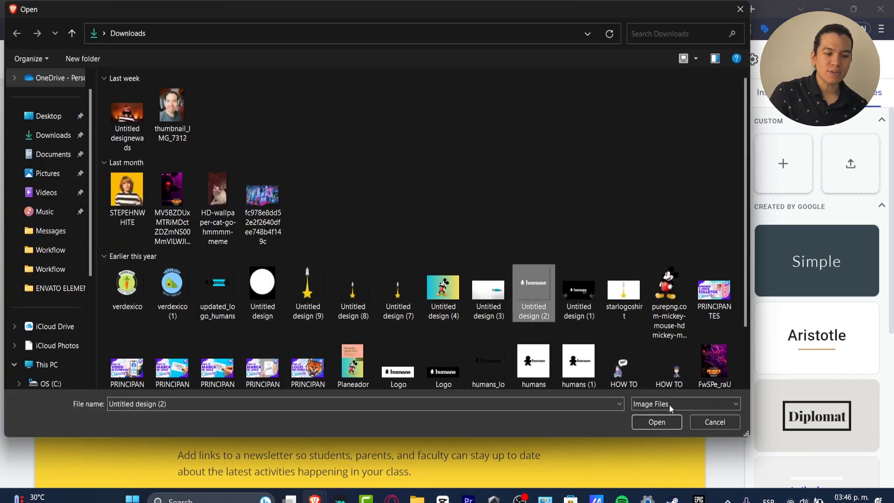
pyautogui.click(670, 424)
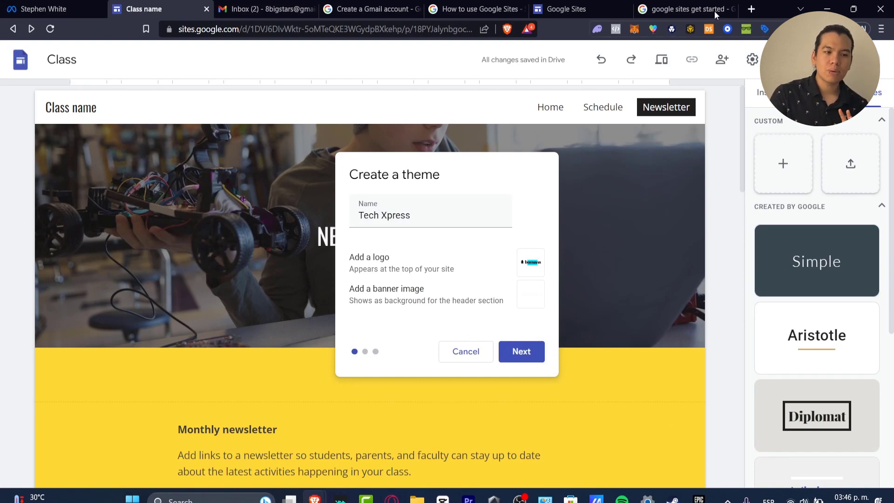
# Open the Canva home page in a new browser tab.
pyautogui.click(751, 8)
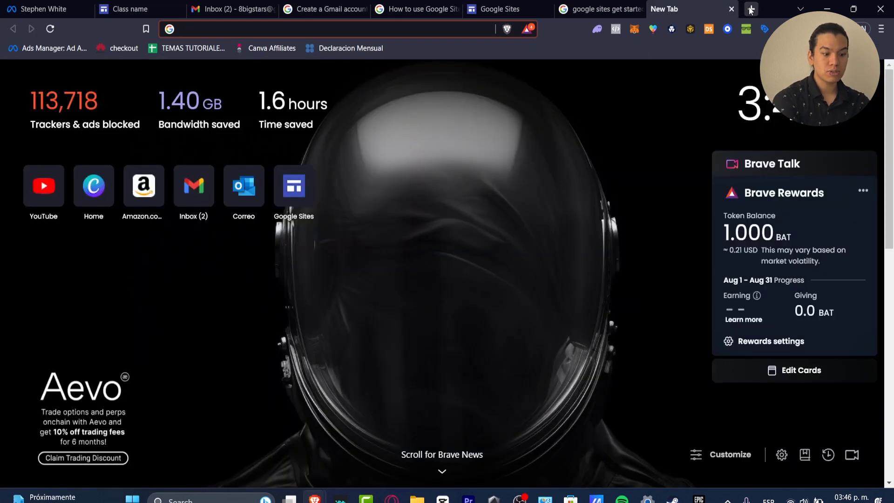
pyautogui.write('can')
pyautogui.press('Return')
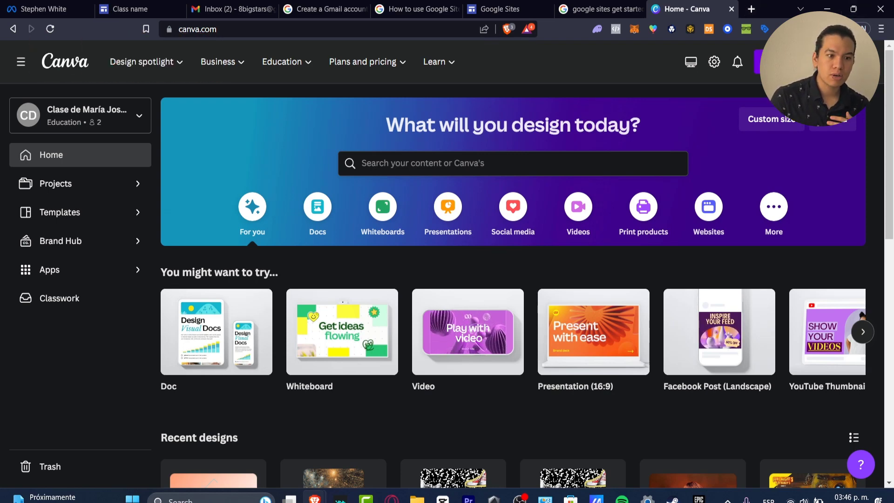
# Search Canva's templates for "logo" and open the Green Modern Fashion Store Logo template for editing.
pyautogui.click(764, 61)
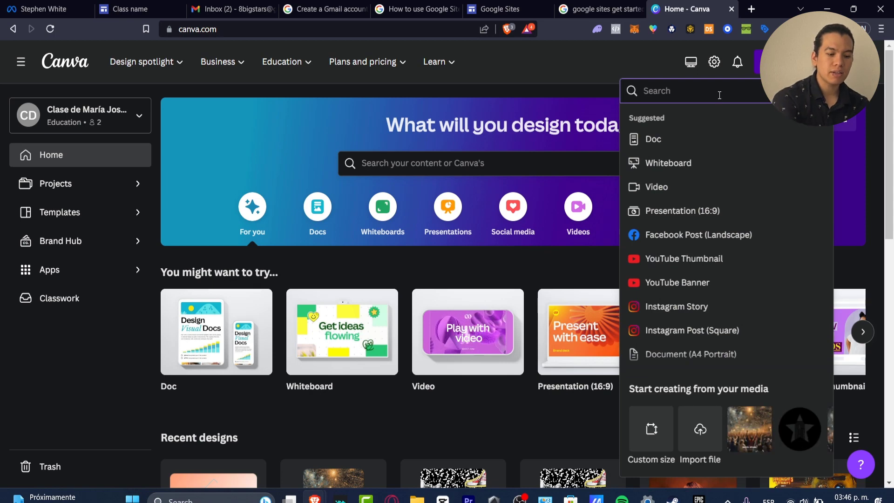
pyautogui.write('logo')
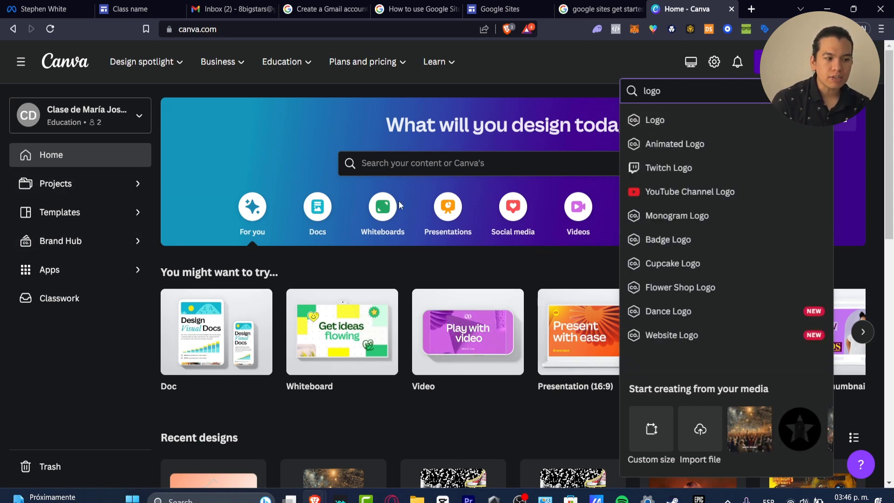
pyautogui.click(465, 163)
pyautogui.write('logo')
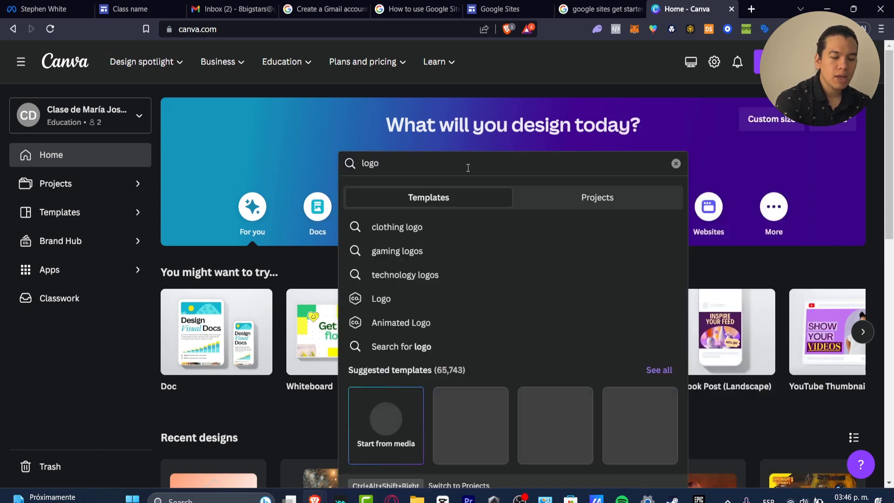
pyautogui.press('Return')
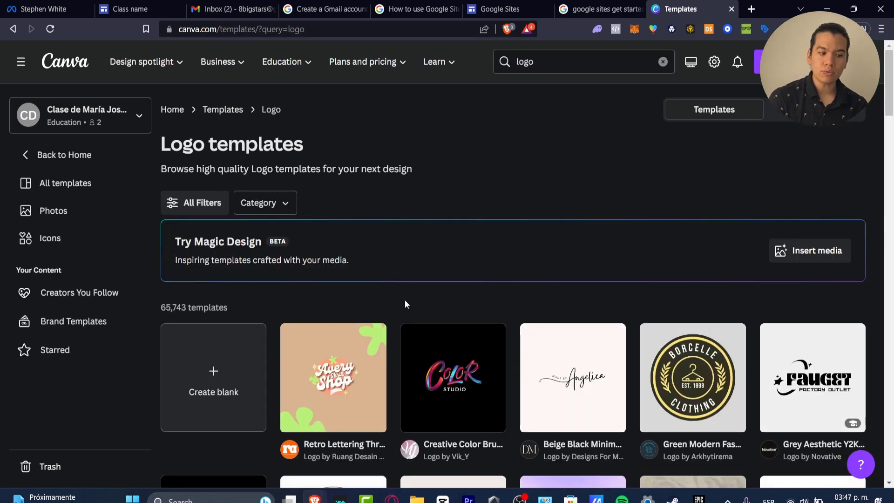
pyautogui.click(717, 377)
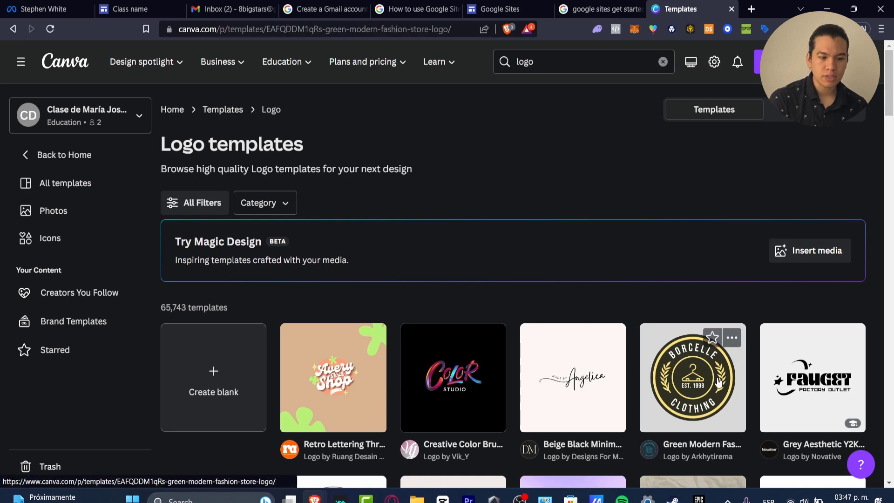
pyautogui.click(661, 186)
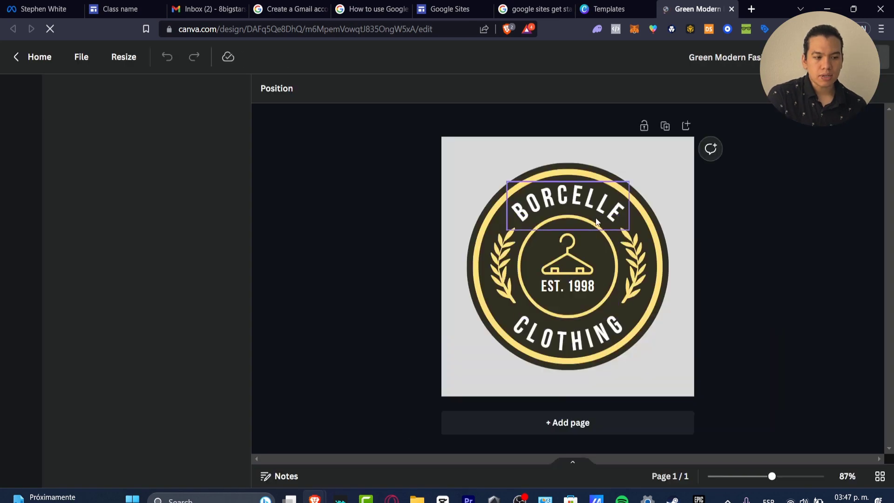
# Replace the logo's upper curved text with "TECH" and its lower curved text with "EXPRESS".
pyautogui.doubleClick(589, 194)
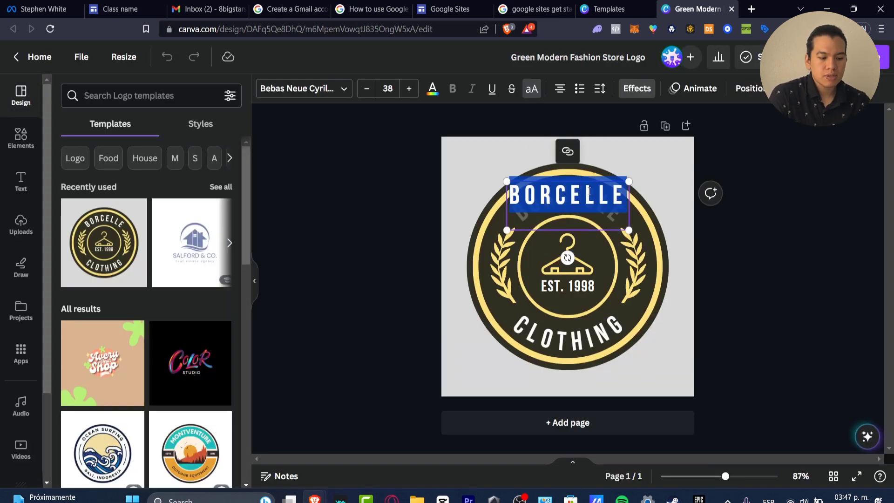
pyautogui.write('TECH')
pyautogui.doubleClick(595, 345)
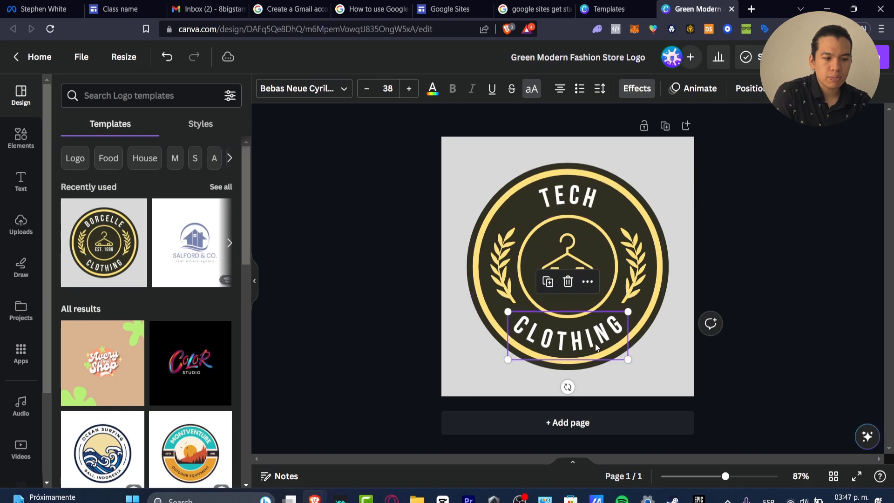
pyautogui.write('EXPRESS')
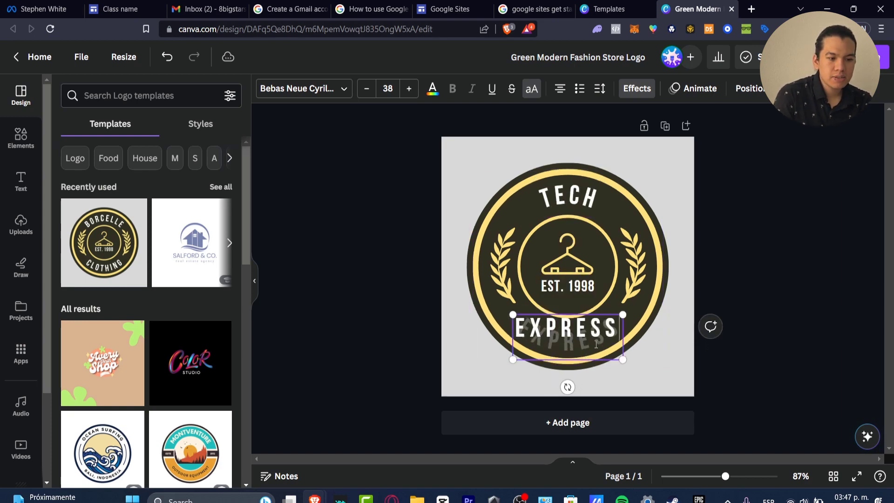
# Download the logo design and save it as the PNG file "Green Modern Fashion Store Logo" in the ENVATO ELEMENTS folder.
pyautogui.click(867, 56)
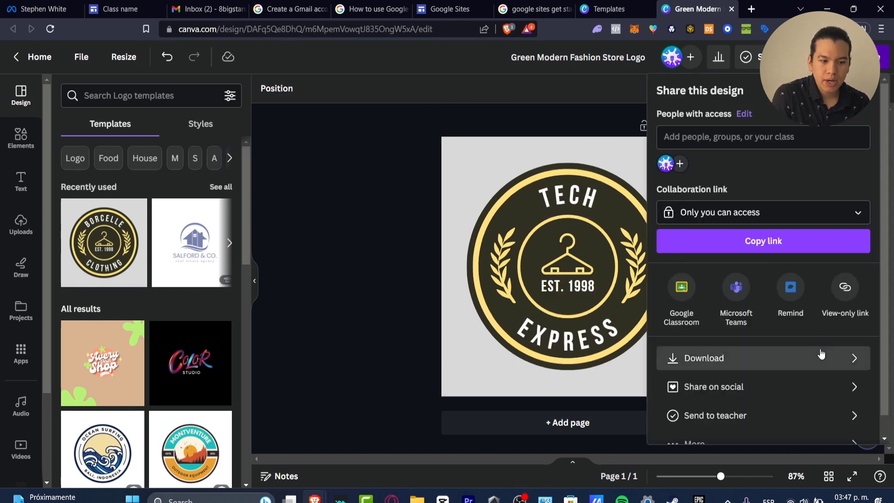
pyautogui.click(815, 357)
pyautogui.click(796, 282)
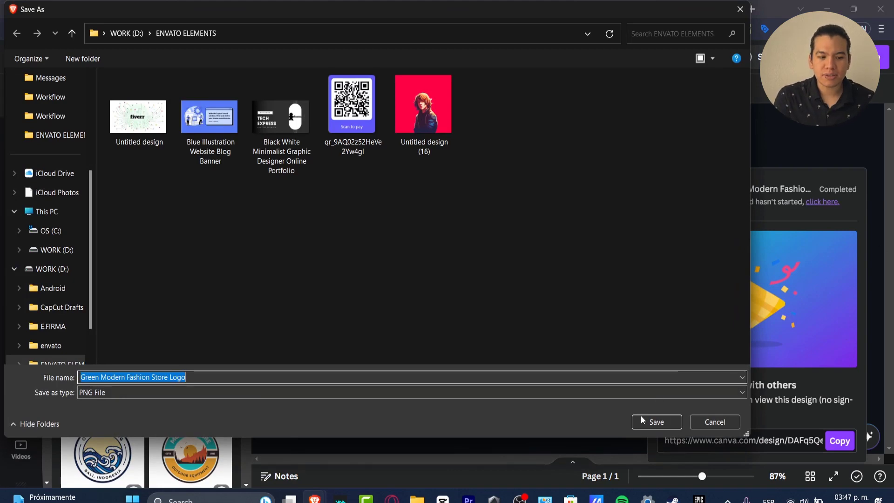
pyautogui.click(661, 422)
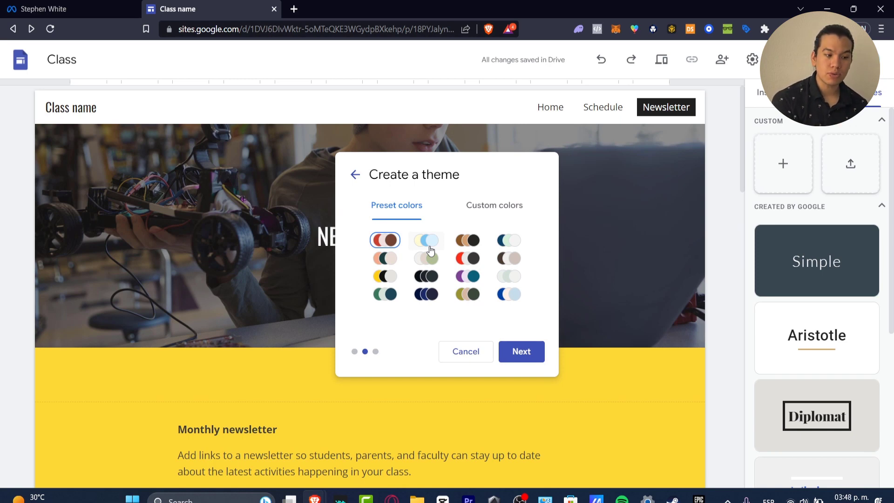
# Try black and the custom shade #2c2c2c as the first custom color of the new Google Sites theme.
pyautogui.click(482, 205)
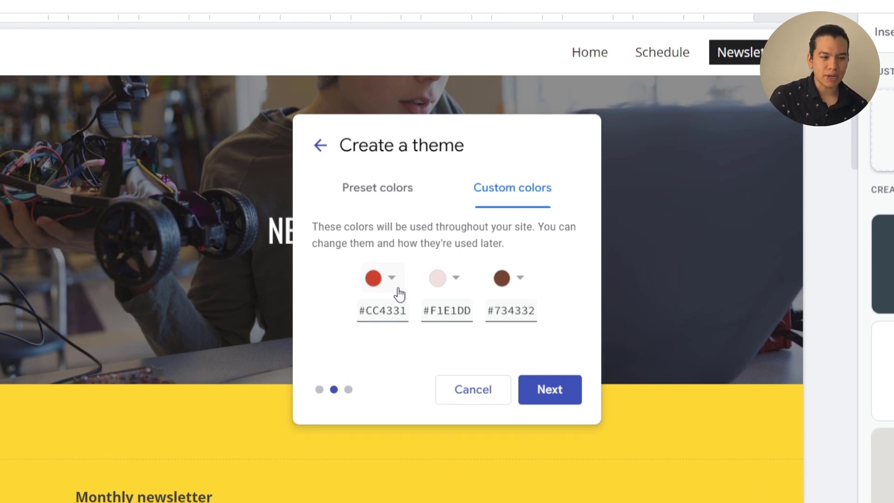
pyautogui.click(399, 291)
pyautogui.click(332, 311)
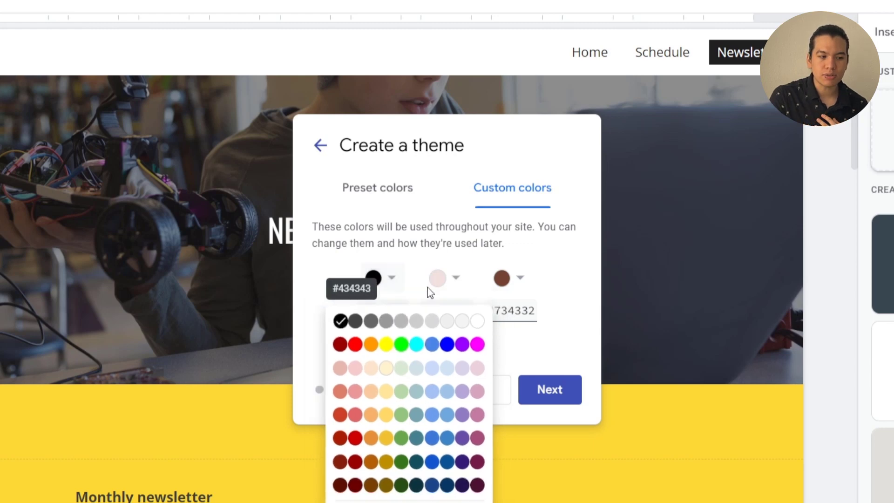
pyautogui.click(374, 289)
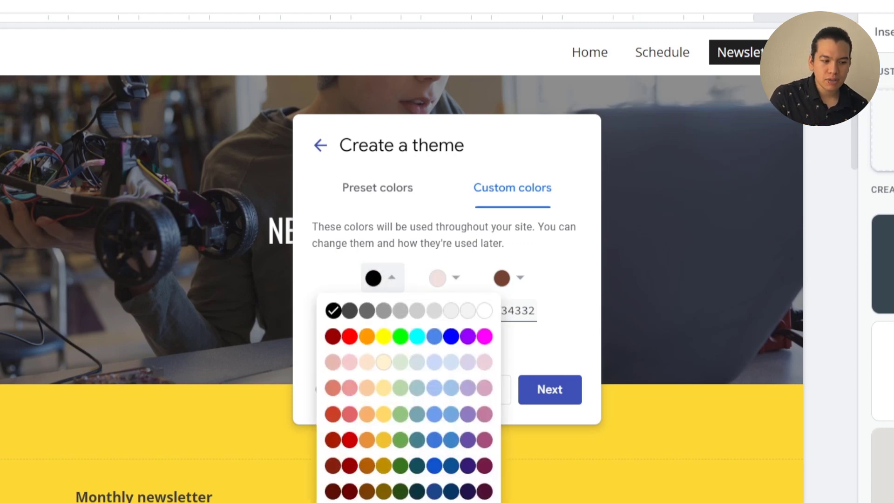
pyautogui.click(367, 502)
pyautogui.moveTo(404, 348); pyautogui.dragTo(319, 370)
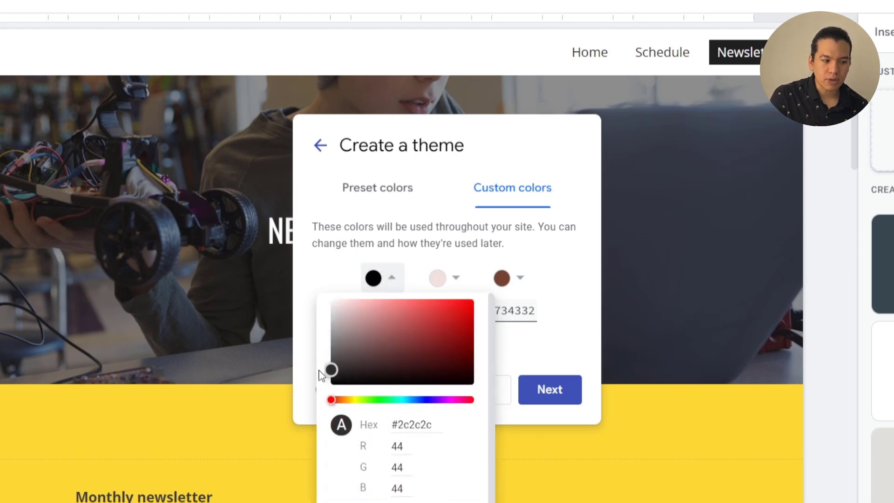
pyautogui.click(495, 256)
# Choose the preset yellow, black and light grey palette for the theme and continue to the font selection.
pyautogui.click(377, 188)
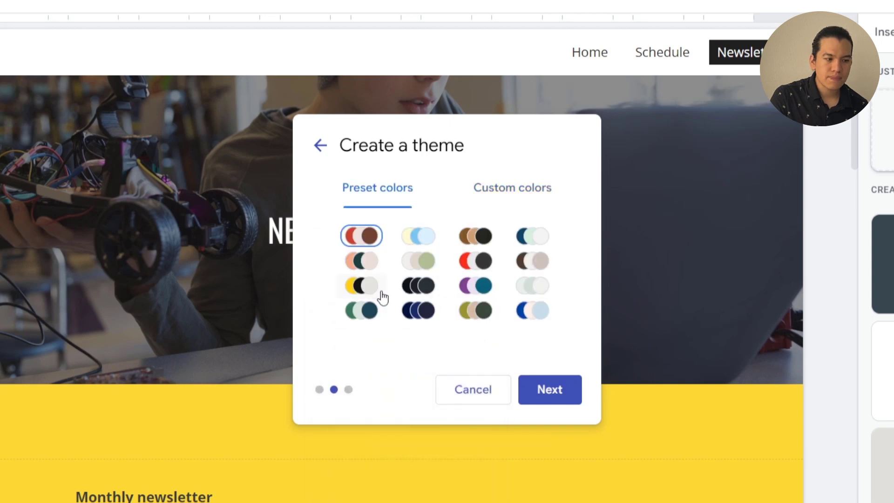
pyautogui.click(380, 290)
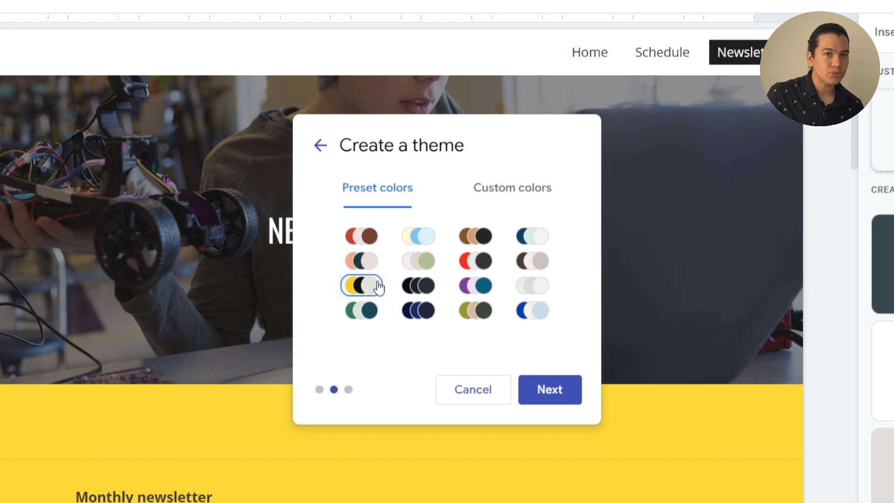
pyautogui.click(544, 397)
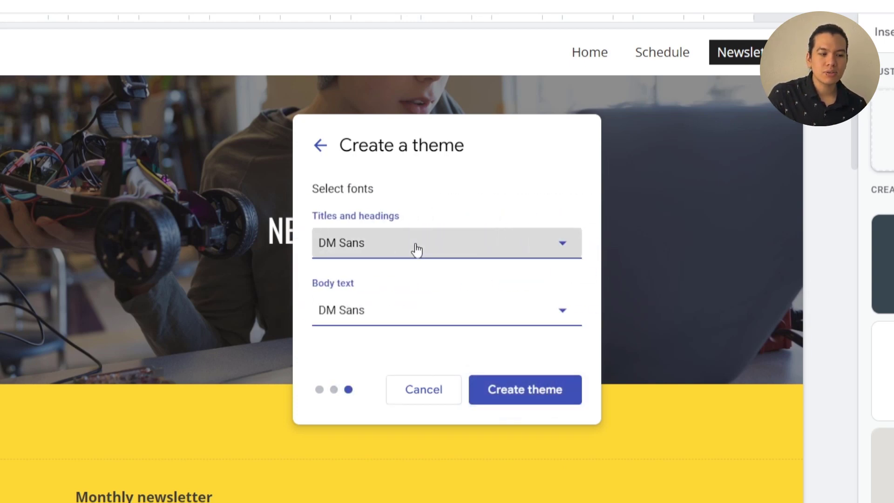
# Set the theme's titles and headings font to Nunito - Normal.
pyautogui.click(452, 254)
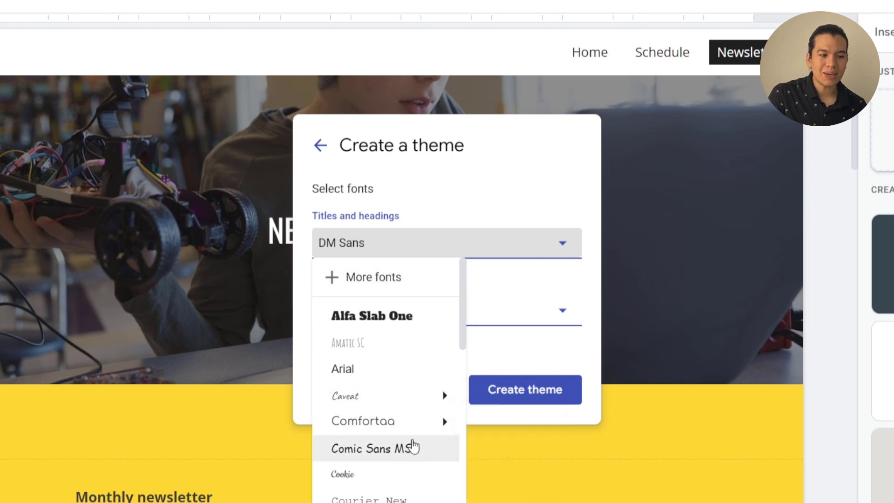
pyautogui.scroll(-5, 419, 446)
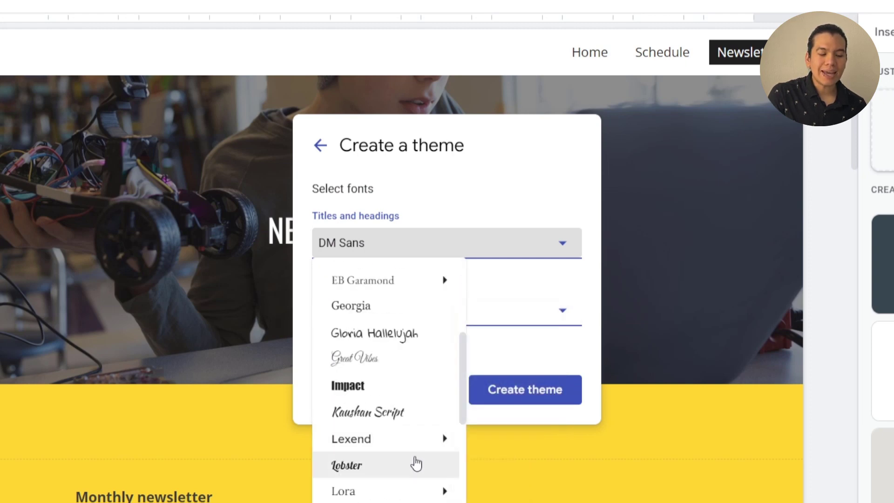
pyautogui.scroll(-5, 416, 463)
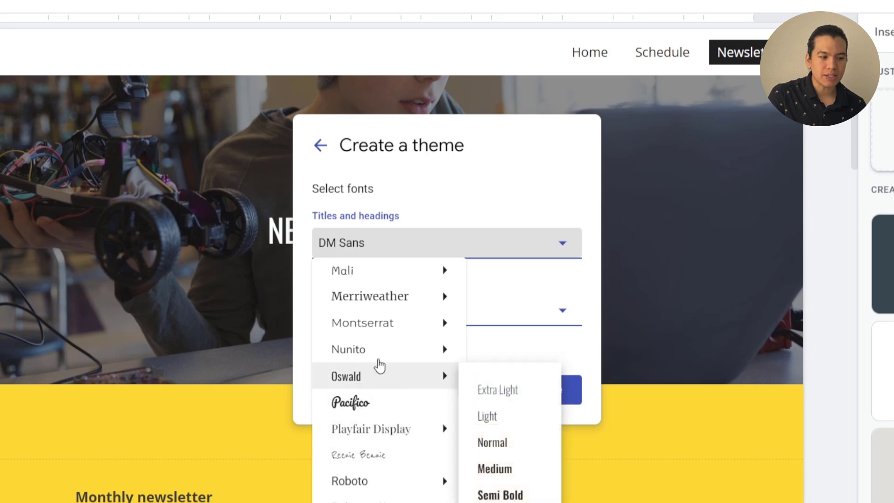
pyautogui.moveTo(458, 355)
pyautogui.click(526, 409)
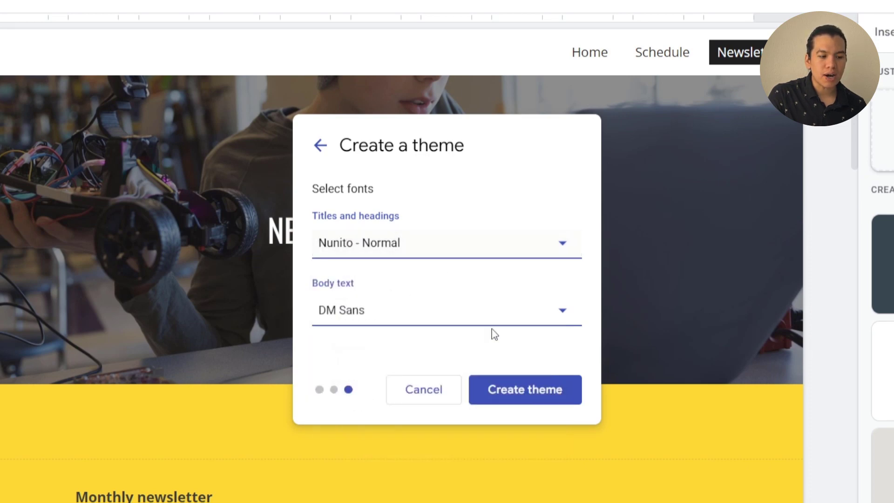
# Set the theme's body text font to Comfortaa Normal and create the theme.
pyautogui.click(396, 310)
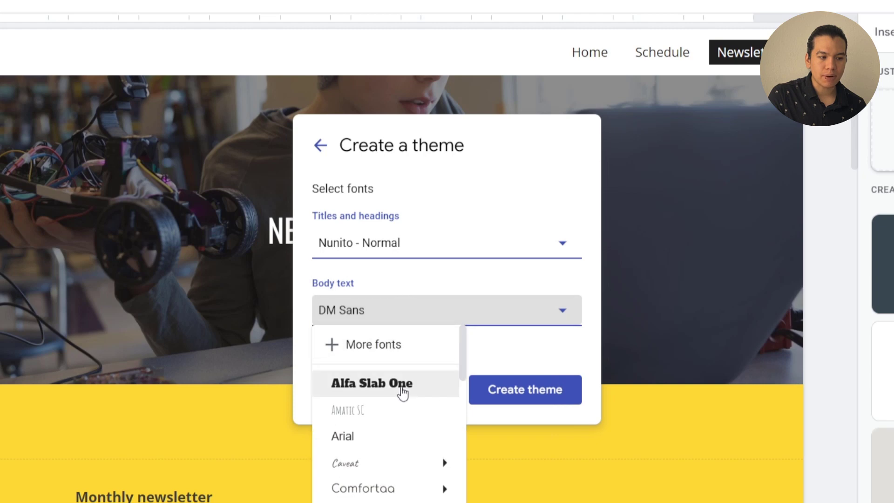
pyautogui.moveTo(409, 494)
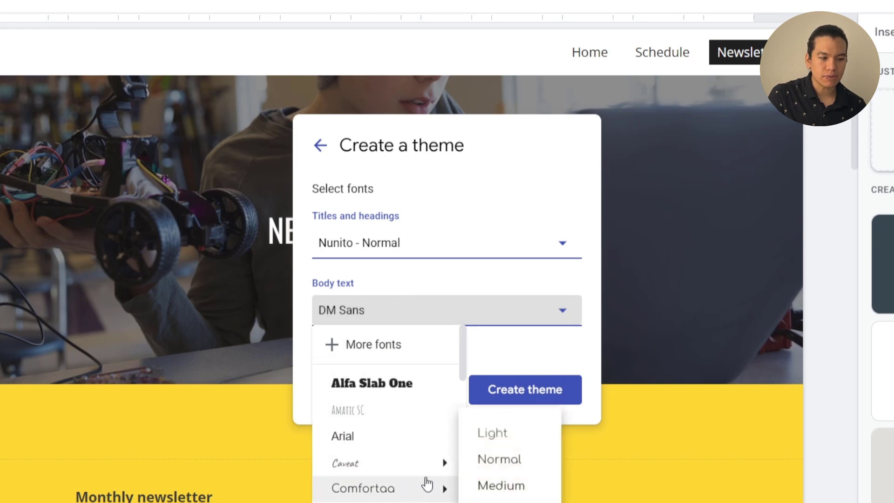
pyautogui.moveTo(454, 475)
pyautogui.click(522, 460)
pyautogui.click(566, 394)
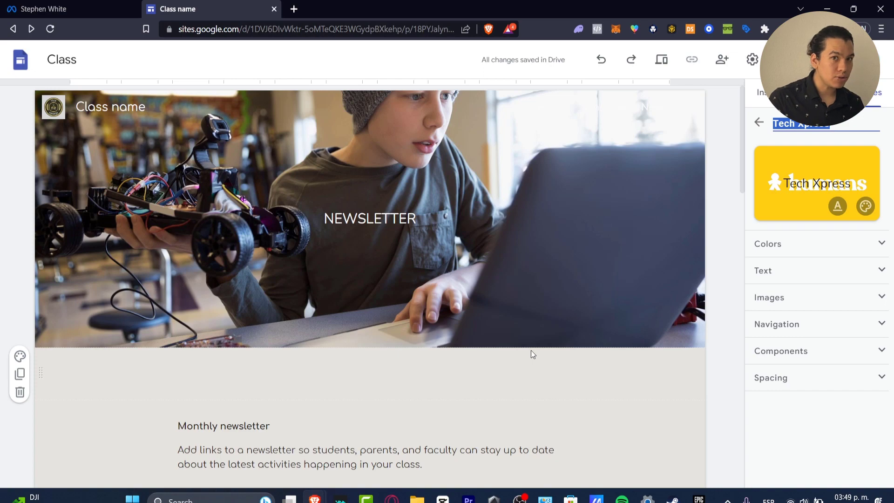
# Examine the newsletter page in the new theme and look through the theme's image, navigation and component settings.
pyautogui.scroll(-15, 648, 357)
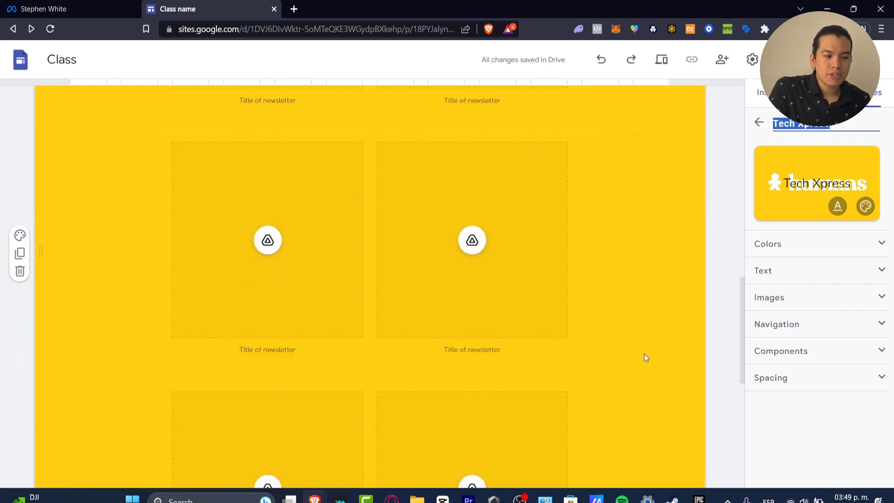
pyautogui.scroll(15, 645, 353)
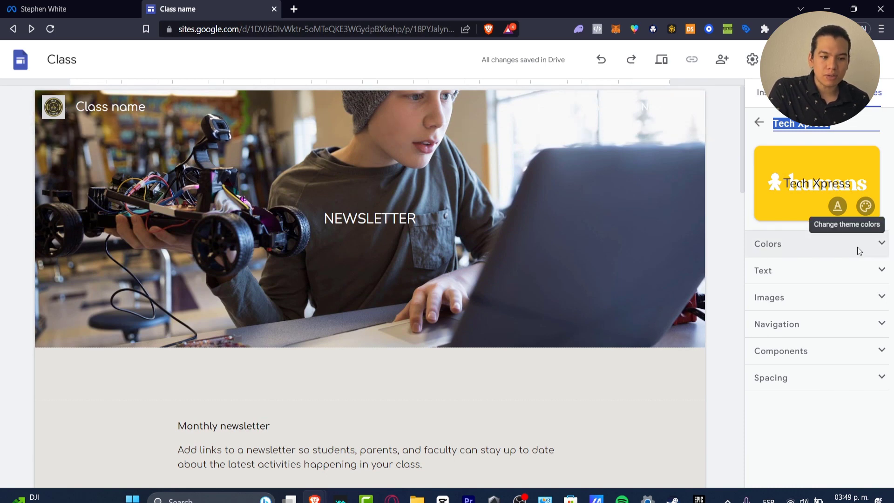
pyautogui.click(848, 306)
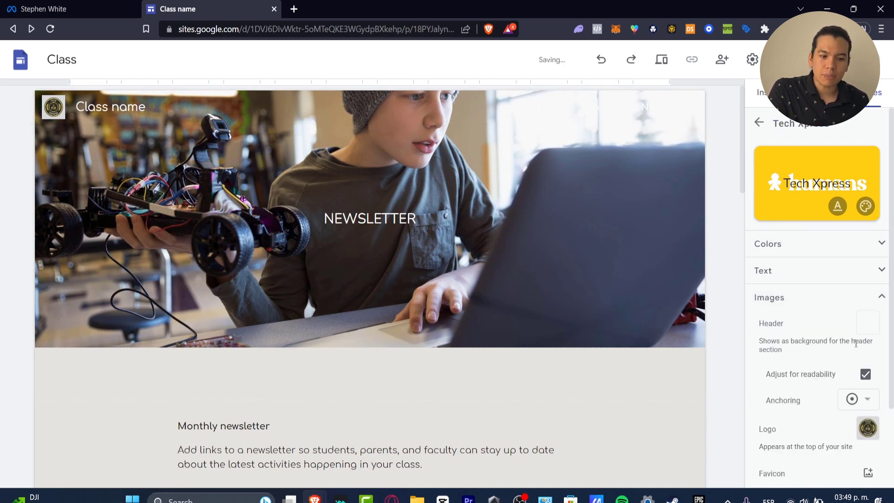
pyautogui.scroll(-2, 834, 349)
pyautogui.click(840, 426)
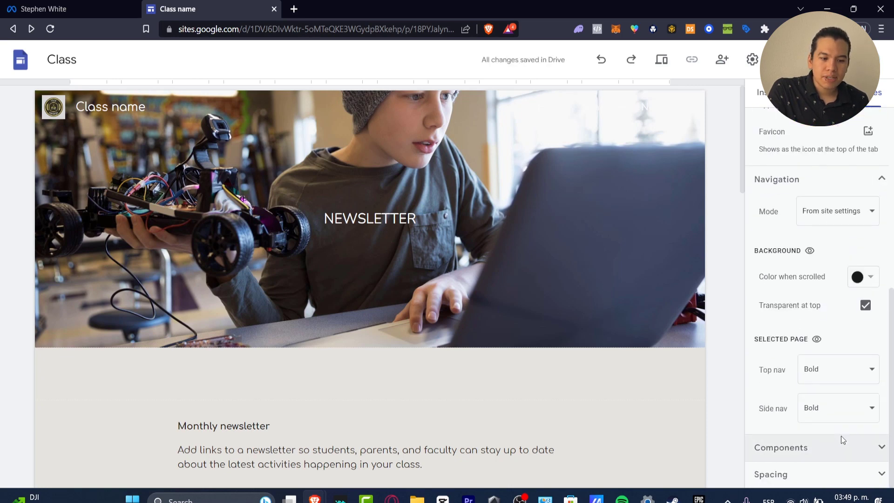
pyautogui.click(844, 458)
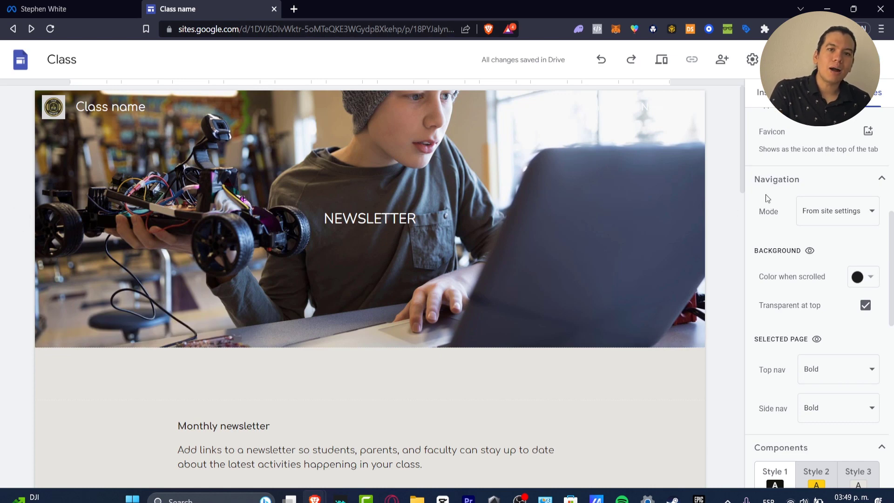
pyautogui.scroll(1, 766, 194)
pyautogui.scroll(7, 765, 194)
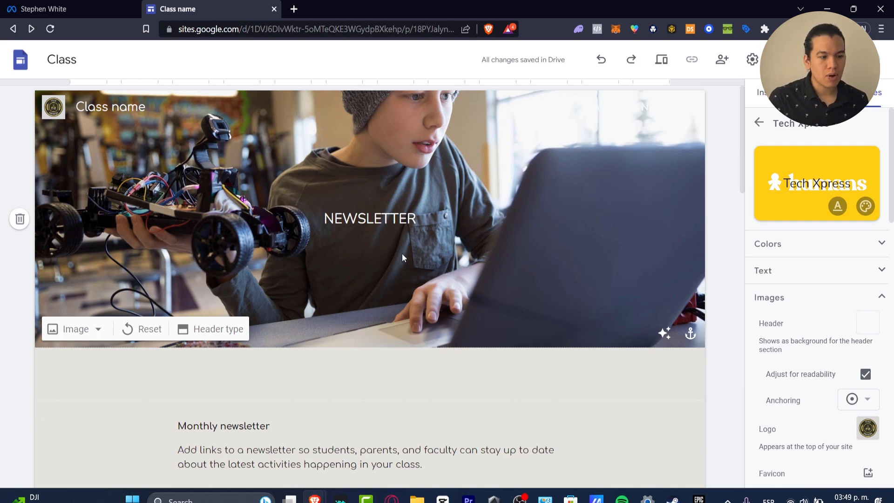
# Replace the "NEWSLETTER" heading in the page header with "TECH XPRESS SUPPORT".
pyautogui.doubleClick(392, 223)
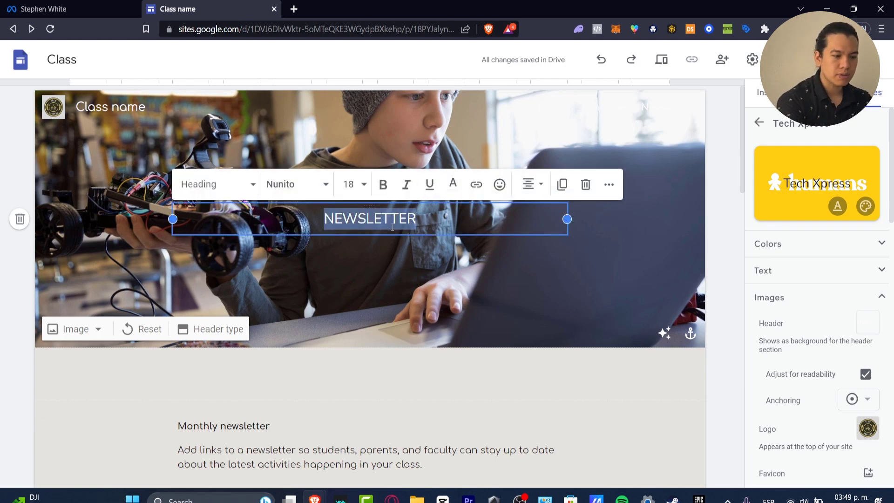
pyautogui.write('tech')
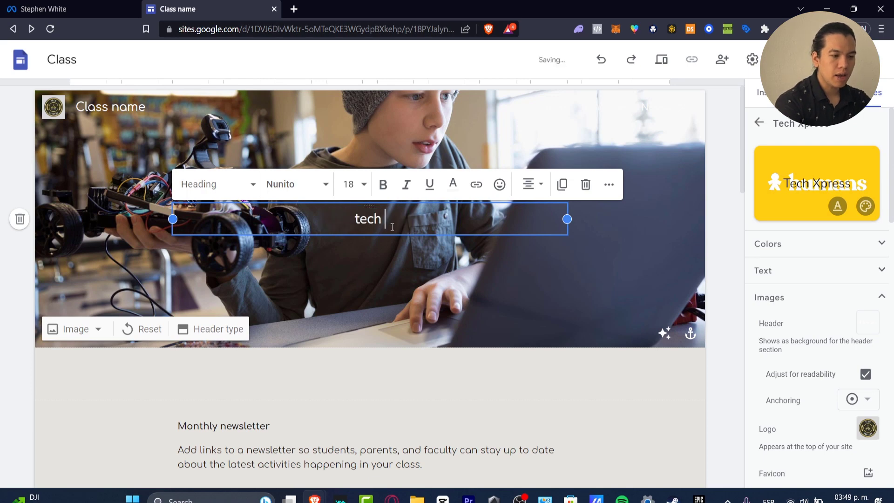
pyautogui.click(600, 195)
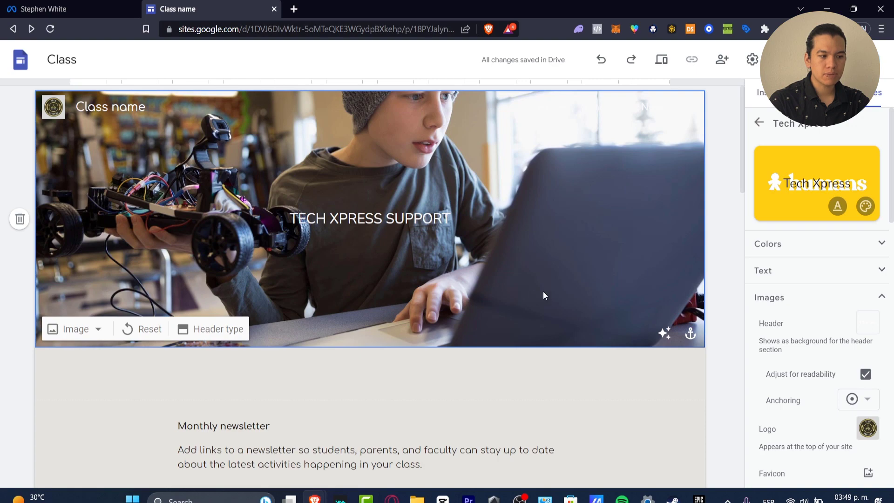
pyautogui.click(76, 330)
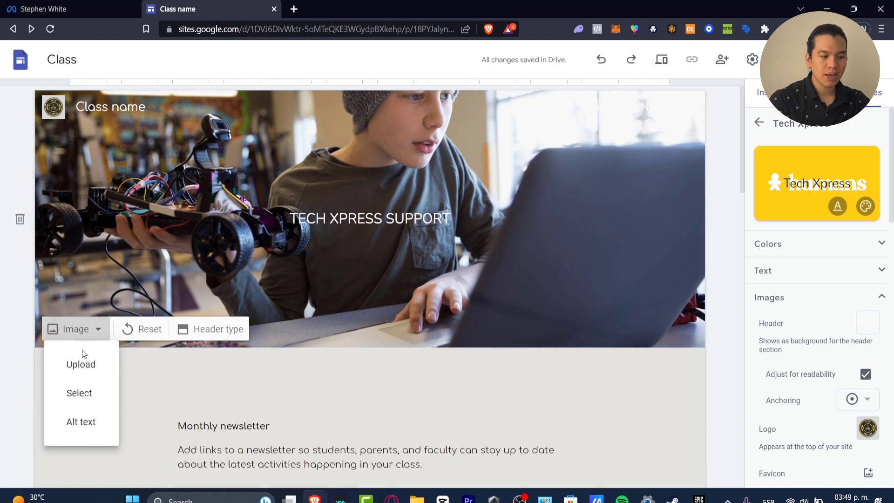
pyautogui.click(81, 364)
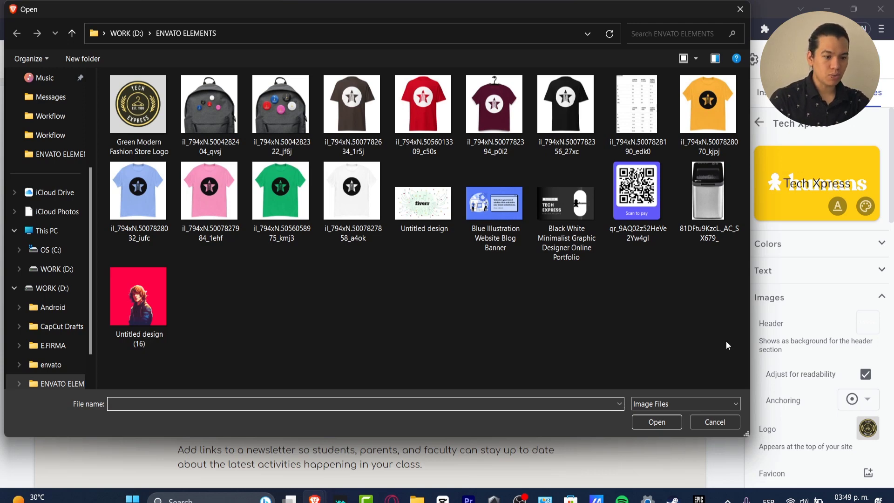
pyautogui.click(714, 423)
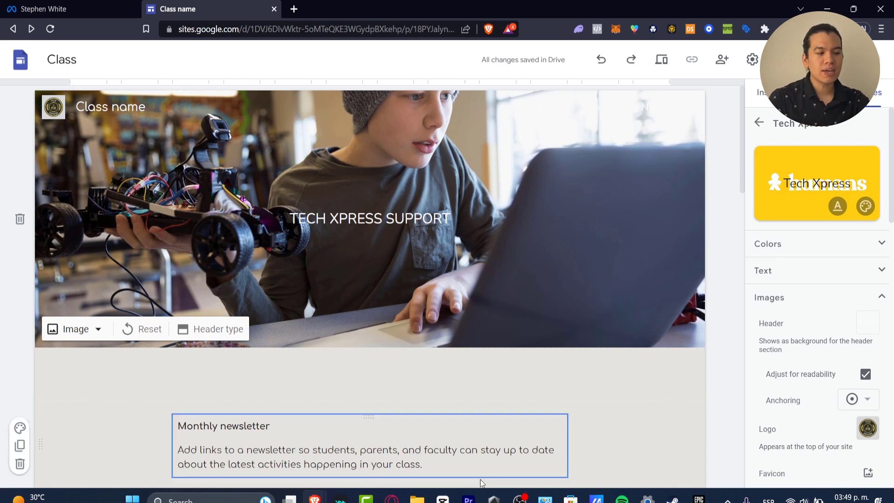
# Replace the header image with the Google image search result for "E COMMERCE" showing two people with laptops and coins.
pyautogui.click(75, 328)
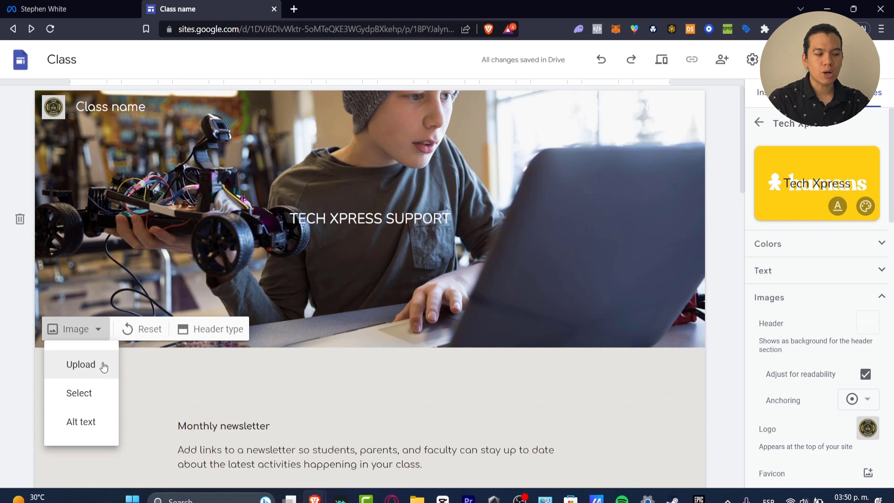
pyautogui.click(103, 393)
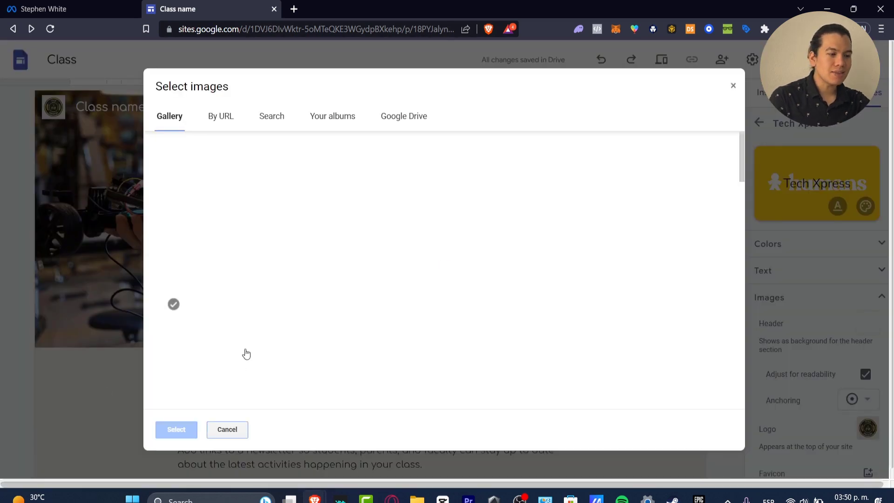
pyautogui.click(218, 119)
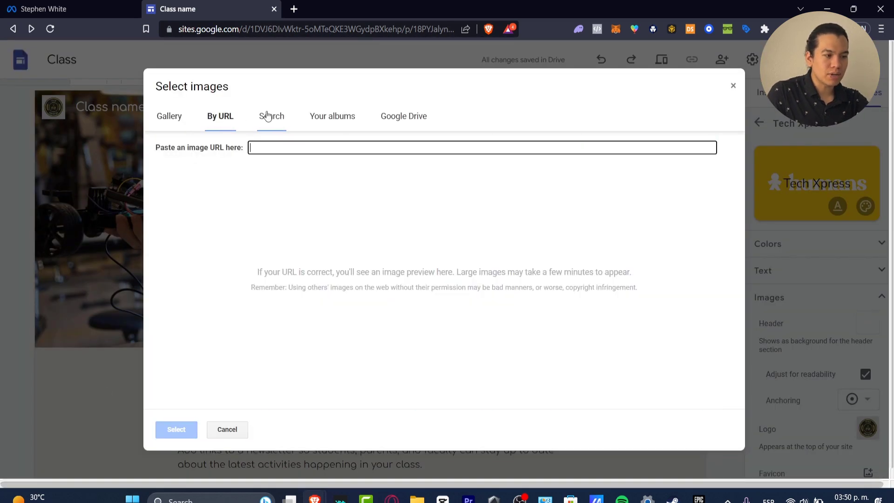
pyautogui.click(272, 116)
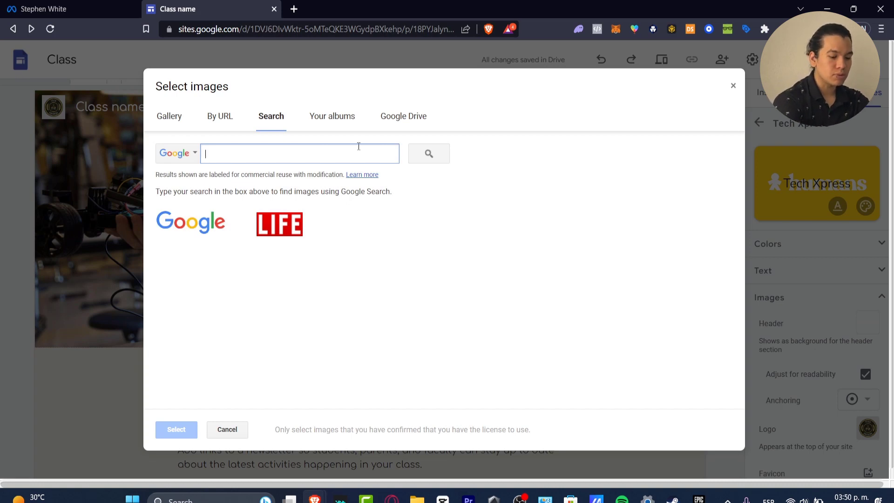
pyautogui.write('E COMMERCE')
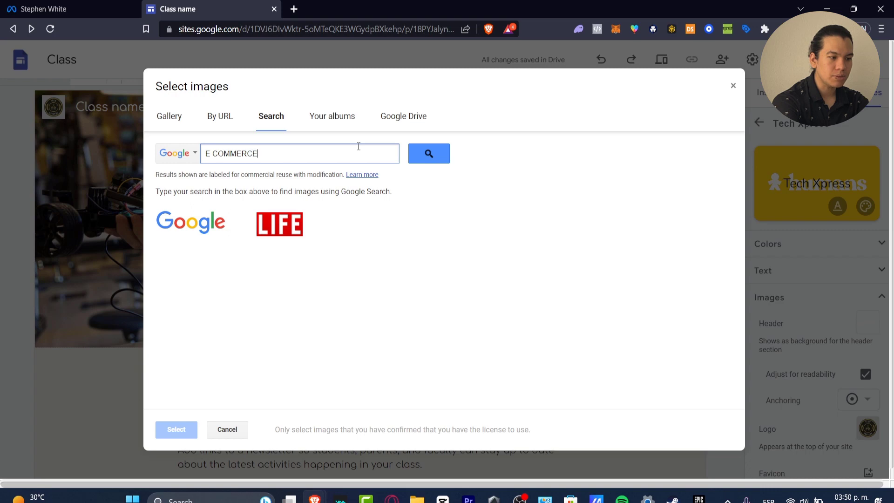
pyautogui.press('Return')
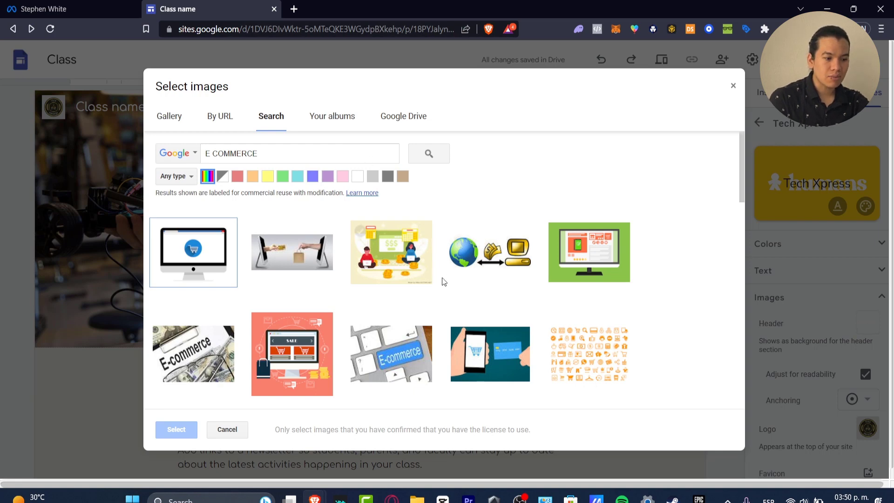
pyautogui.click(407, 239)
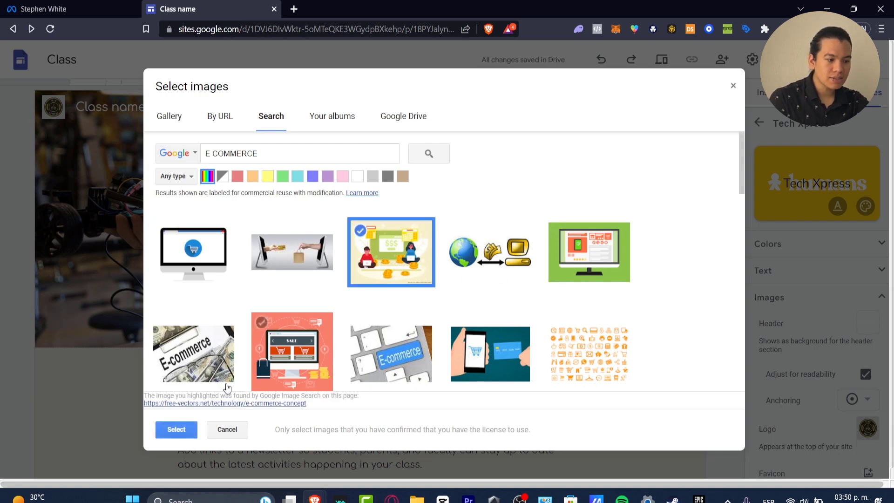
pyautogui.click(176, 429)
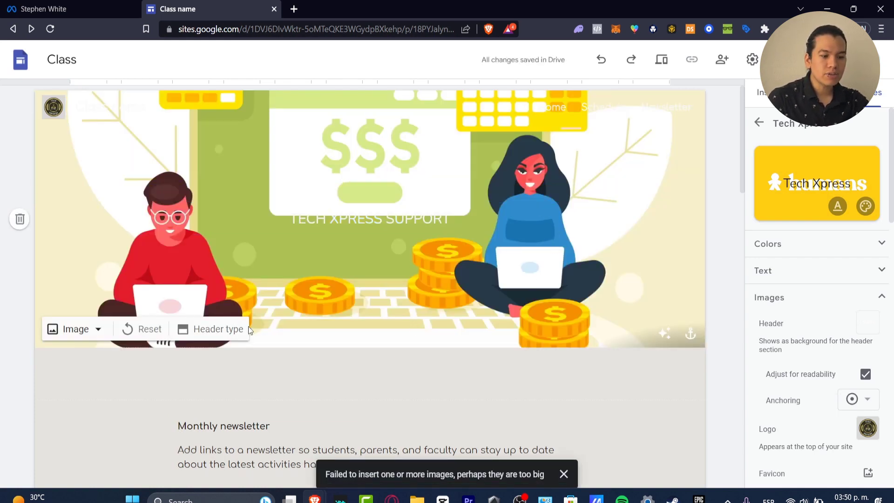
pyautogui.click(95, 331)
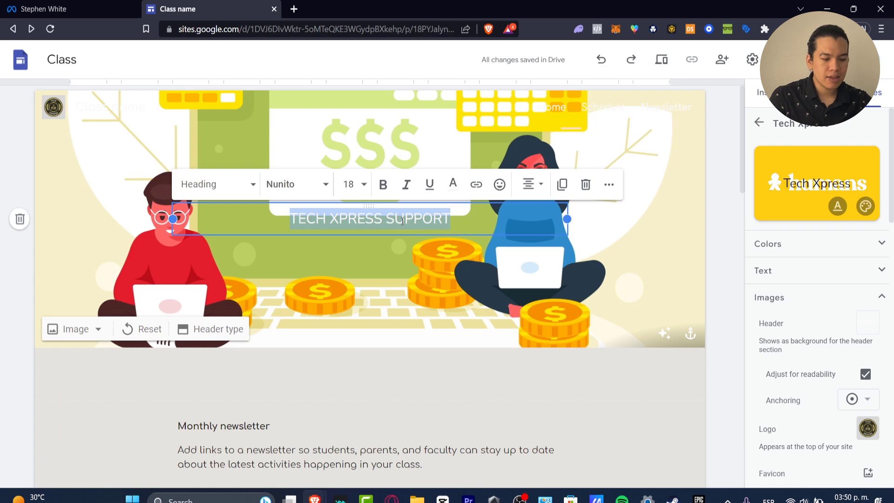
# Clear the "TECH XPRESS SUPPORT" heading text from the page header.
pyautogui.press('BackSpace')
pyautogui.scroll(-4, 549, 415)
pyautogui.click(454, 211)
pyautogui.scroll(4, 572, 257)
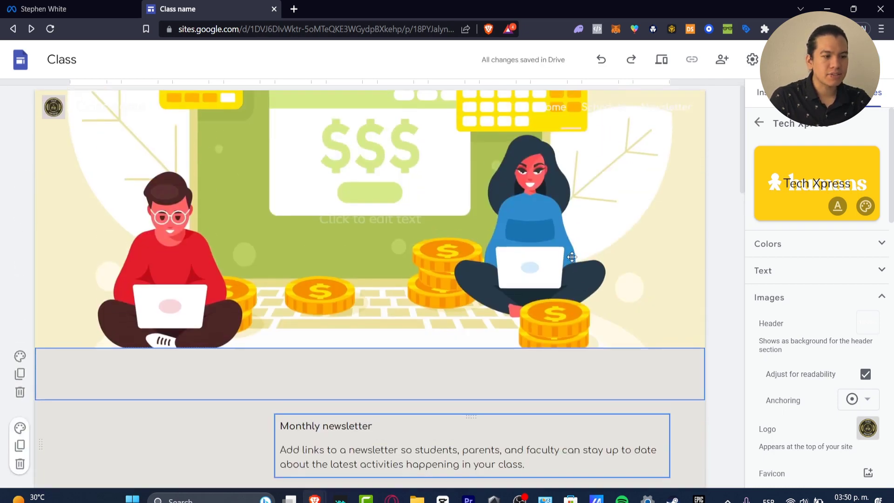
# Enter "TECH XPRESS SUPPORT" in the empty text box directly beneath the header image.
pyautogui.click(399, 370)
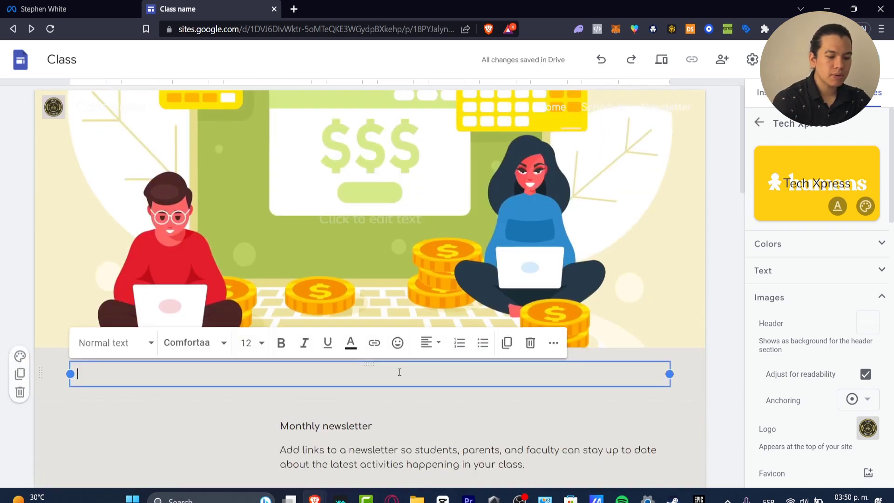
pyautogui.write('tech x')
pyautogui.press('BackSpace')
pyautogui.press('BackSpace')
pyautogui.press('BackSpace')
pyautogui.press('BackSpace')
pyautogui.press('BackSpace')
pyautogui.press('BackSpace')
pyautogui.write('TE')
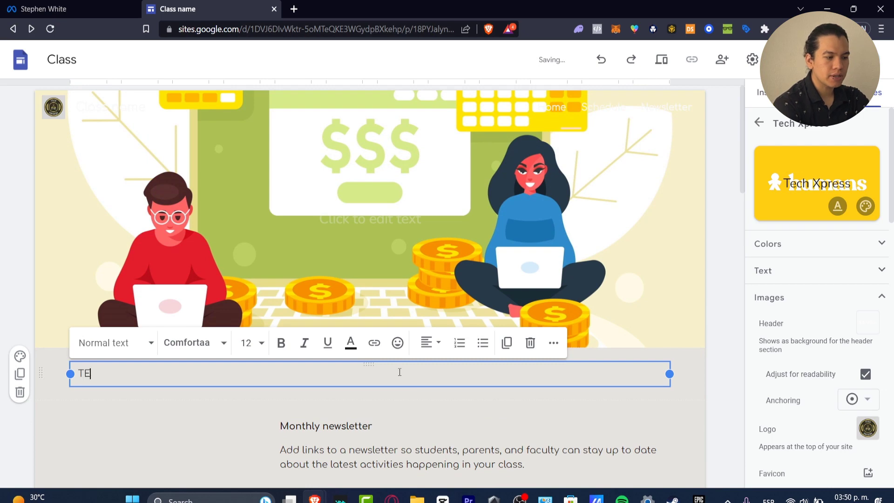
pyautogui.write('CJ X')
pyautogui.press('BackSpace')
pyautogui.press('BackSpace')
pyautogui.press('BackSpace')
pyautogui.write('H XPRESS')
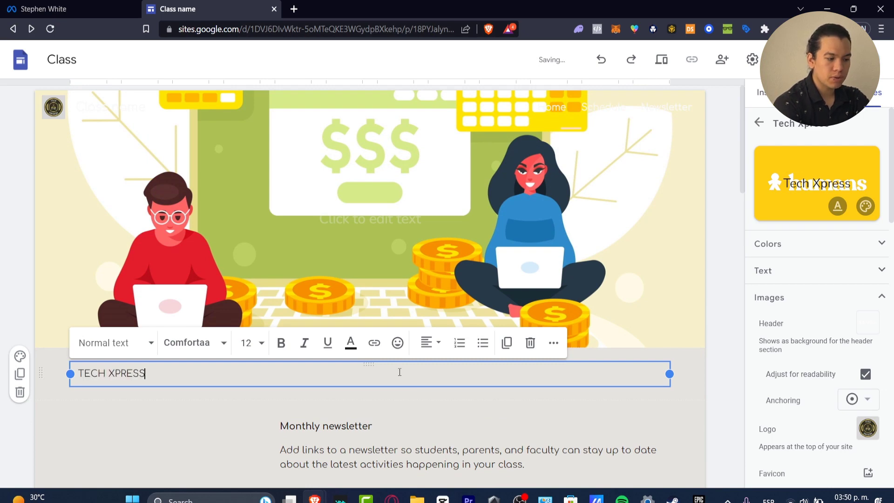
pyautogui.write(' SUPPORT')
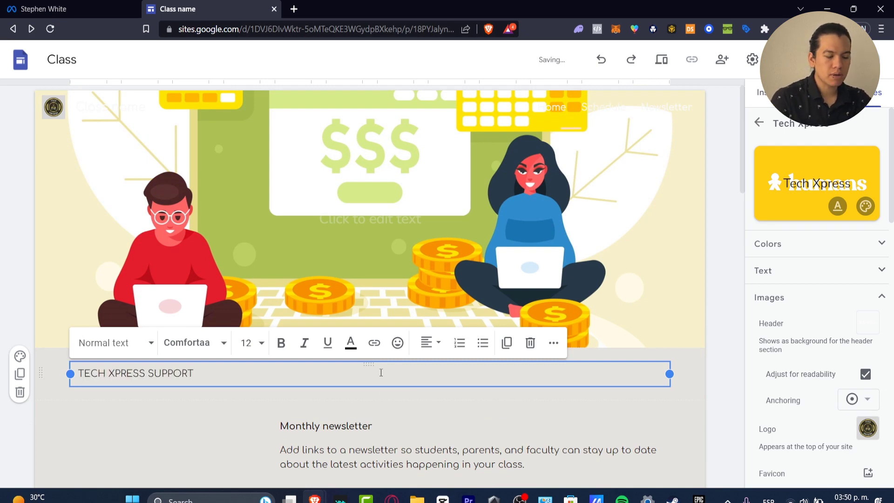
# Format the "TECH XPRESS SUPPORT" text beneath the header as size 24, centered and bold.
pyautogui.tripleClick(172, 377)
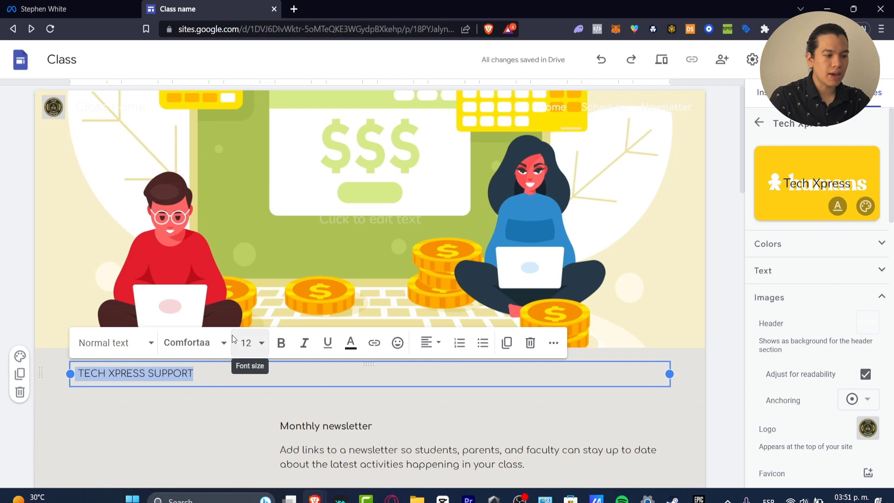
pyautogui.click(245, 343)
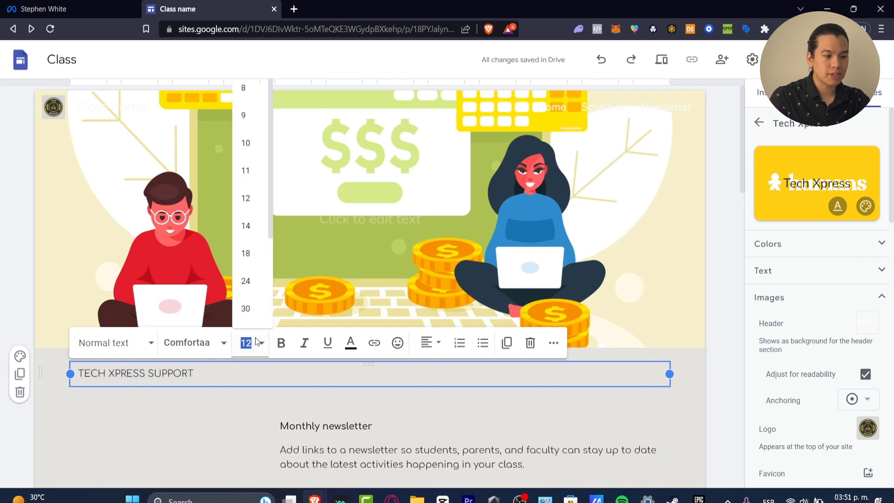
pyautogui.click(259, 288)
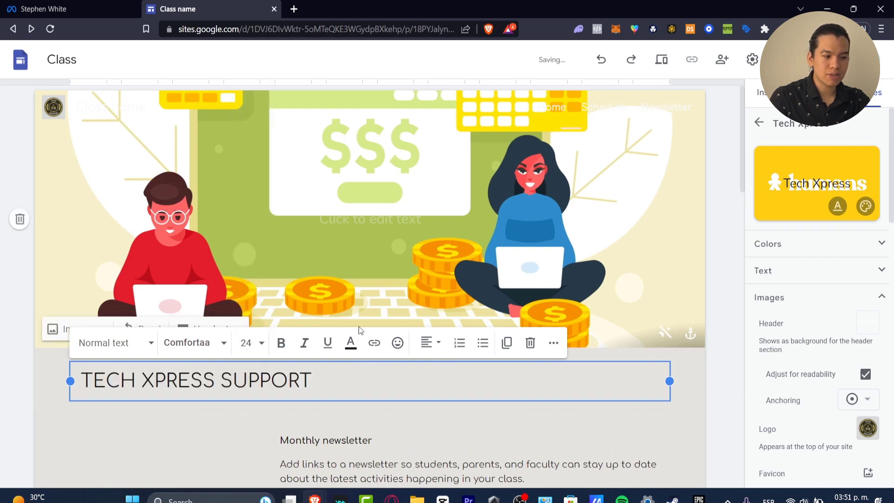
pyautogui.click(427, 347)
pyautogui.click(427, 405)
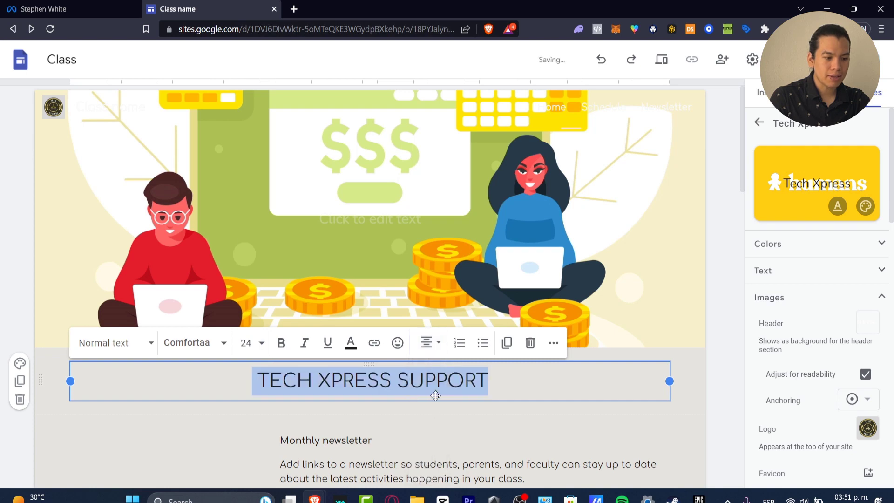
pyautogui.click(282, 343)
pyautogui.click(529, 386)
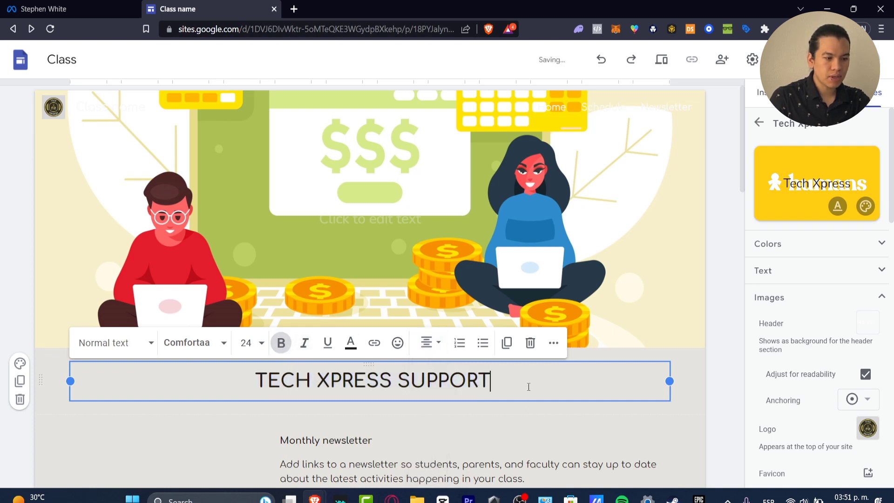
# Move the "Monthly newsletter" text box to the horizontal center of its section.
pyautogui.scroll(-3, 531, 388)
pyautogui.click(374, 285)
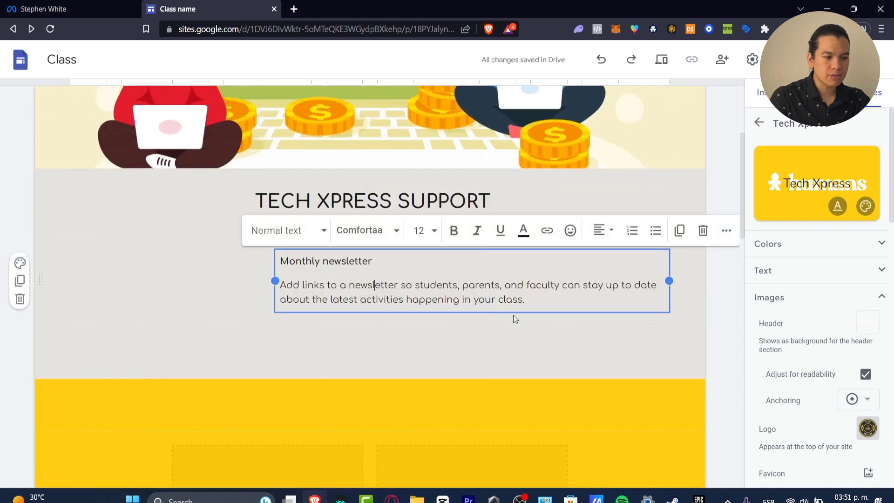
pyautogui.moveTo(576, 310); pyautogui.dragTo(389, 297)
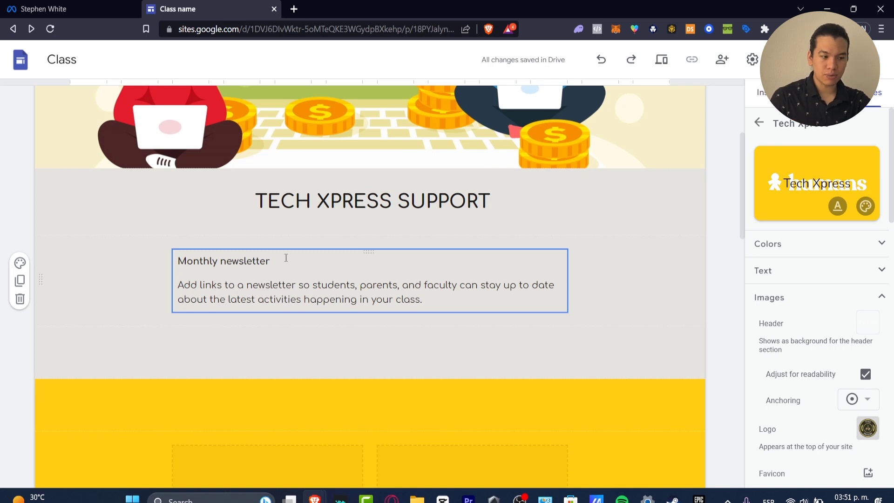
# Remove the newsletter file placeholders from the first row of the yellow section.
pyautogui.scroll(-9, 326, 294)
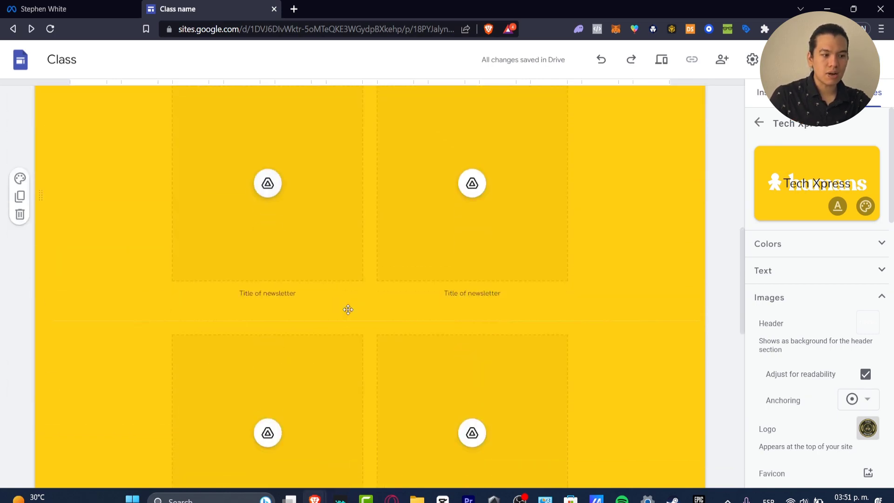
pyautogui.click(349, 310)
pyautogui.scroll(-1, 349, 309)
pyautogui.scroll(11, 348, 310)
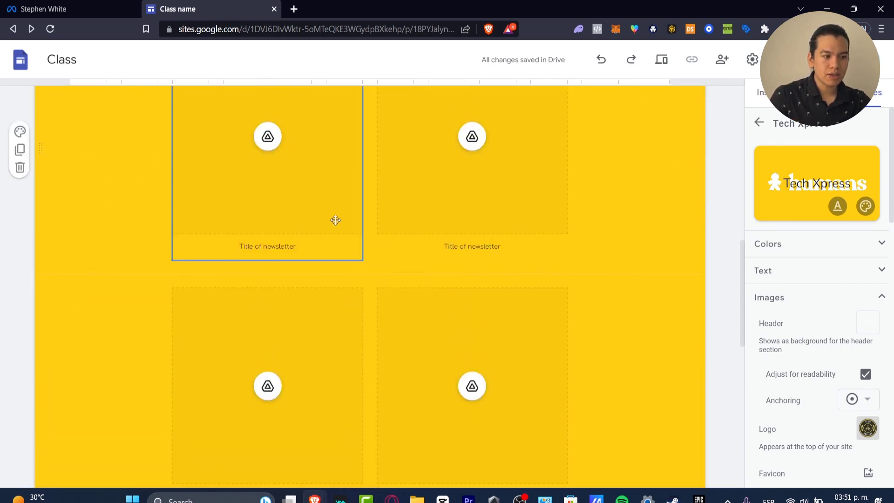
pyautogui.moveTo(326, 201); pyautogui.dragTo(431, 214)
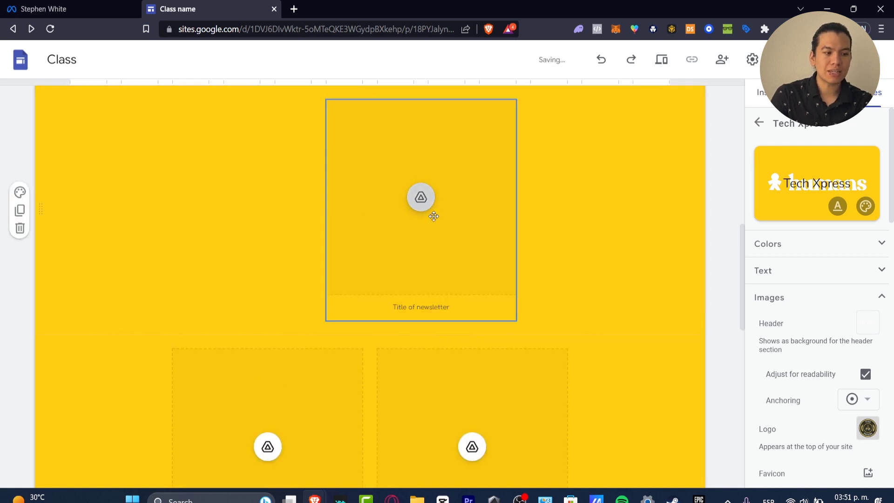
pyautogui.press('Delete')
pyautogui.scroll(-4, 450, 322)
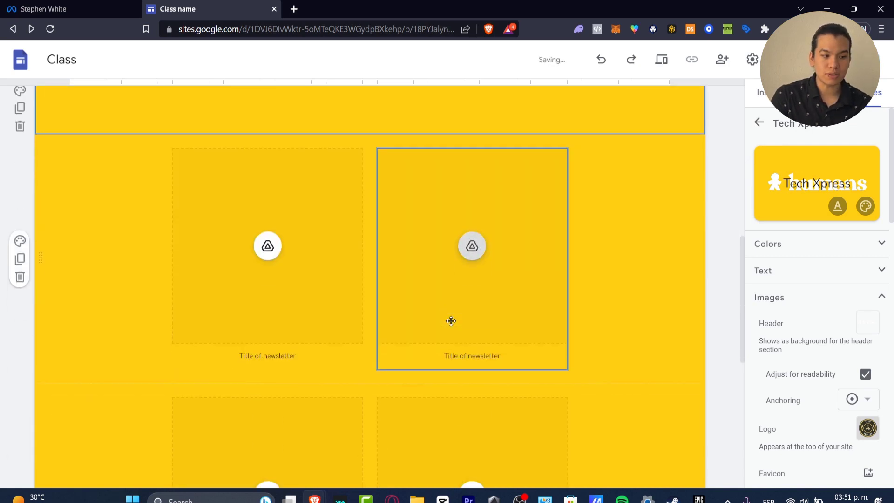
pyautogui.scroll(3, 446, 302)
pyautogui.scroll(1, 446, 301)
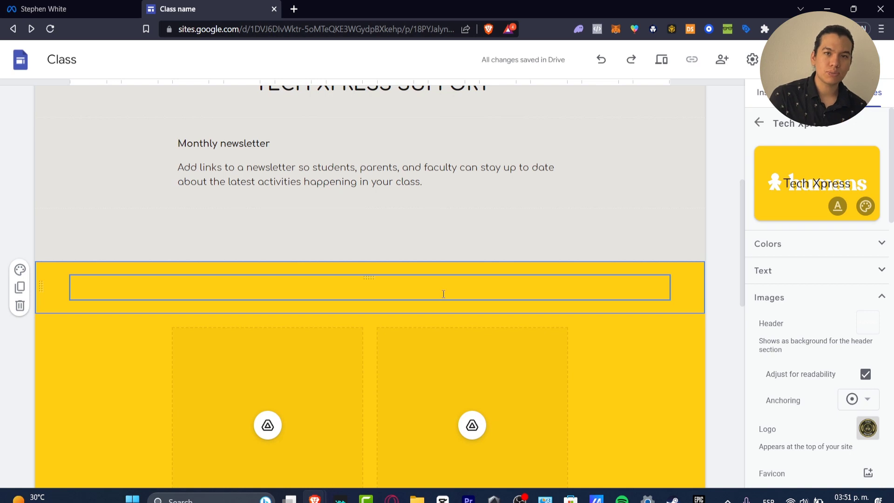
# Insert the YouTube video "Shopify SEO Optimisation Guide for Beginners in 2023" by its URL and center it above the remaining newsletter placeholders.
pyautogui.click(769, 92)
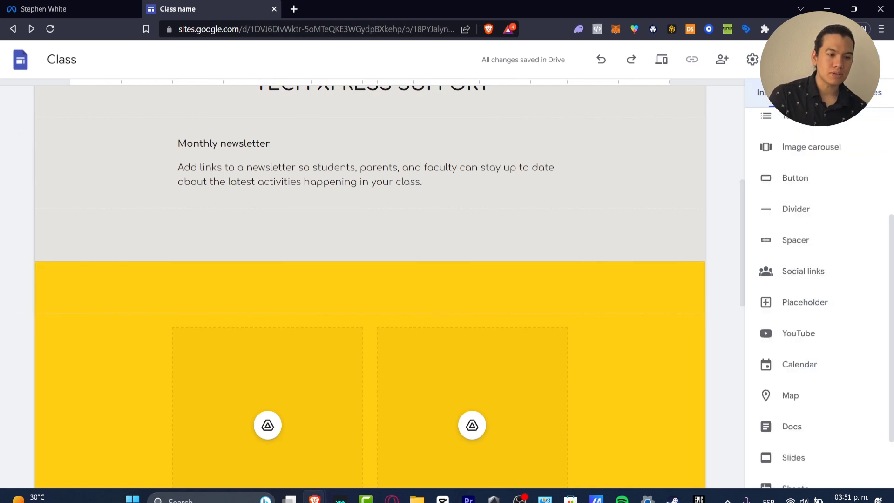
pyautogui.click(781, 340)
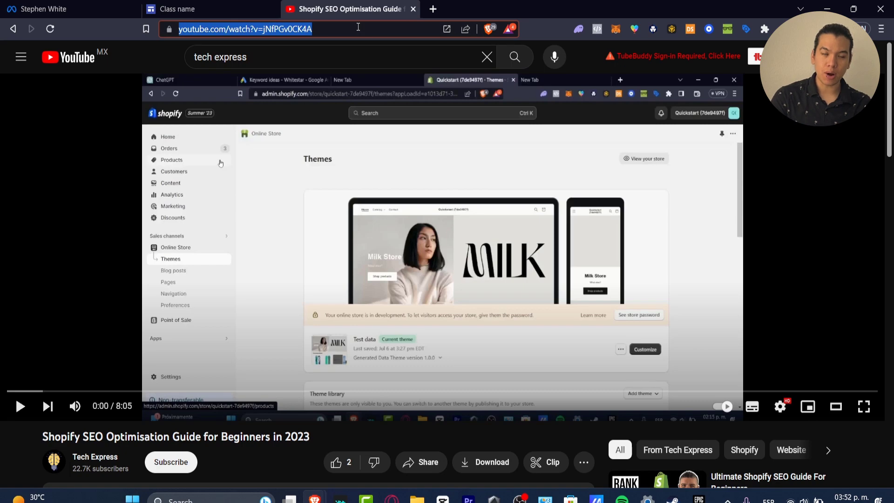
pyautogui.click(201, 4)
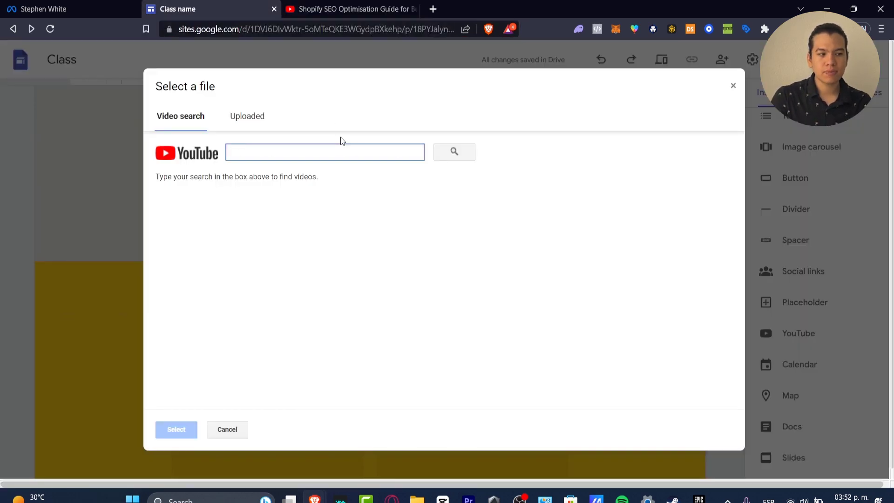
pyautogui.write('https://www.youtube.com/watch?v=jNfPGv0CK4A')
pyautogui.click(451, 158)
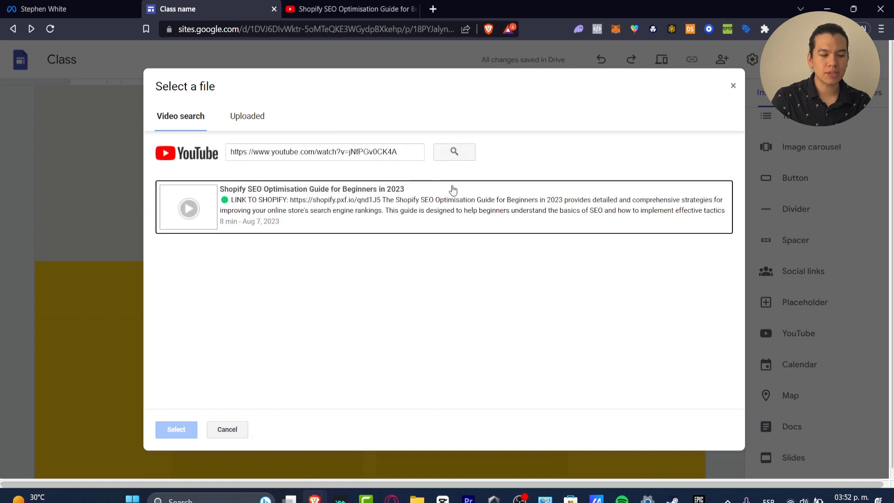
pyautogui.click(275, 218)
pyautogui.click(178, 429)
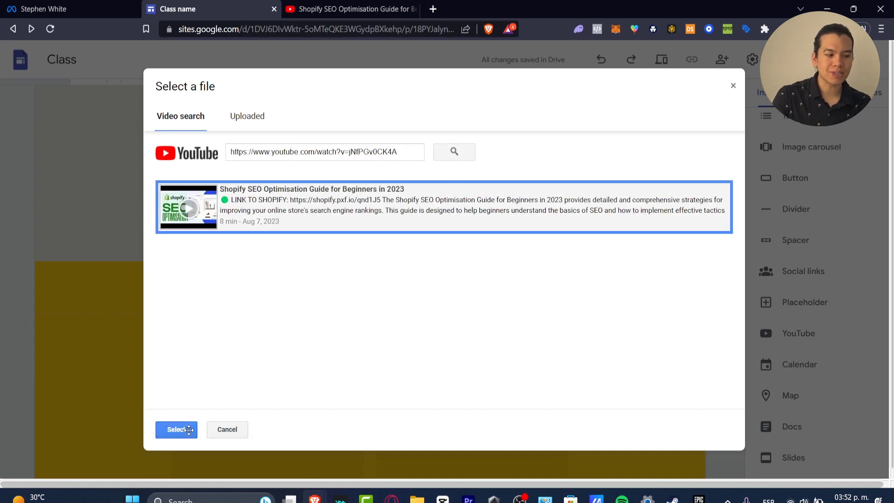
pyautogui.moveTo(235, 251); pyautogui.dragTo(398, 242)
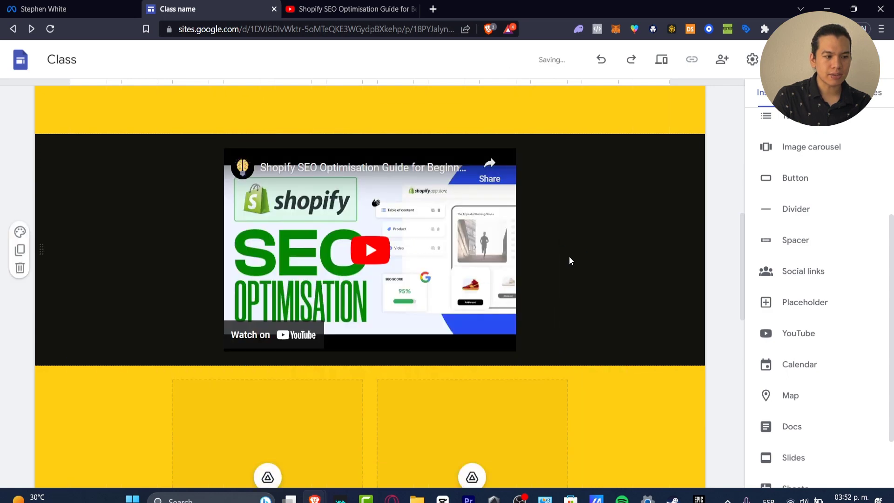
# Add the centered text "This is a video about the optimization for Shopify on SEO." in the yellow section above the video.
pyautogui.scroll(4, 564, 223)
pyautogui.click(480, 285)
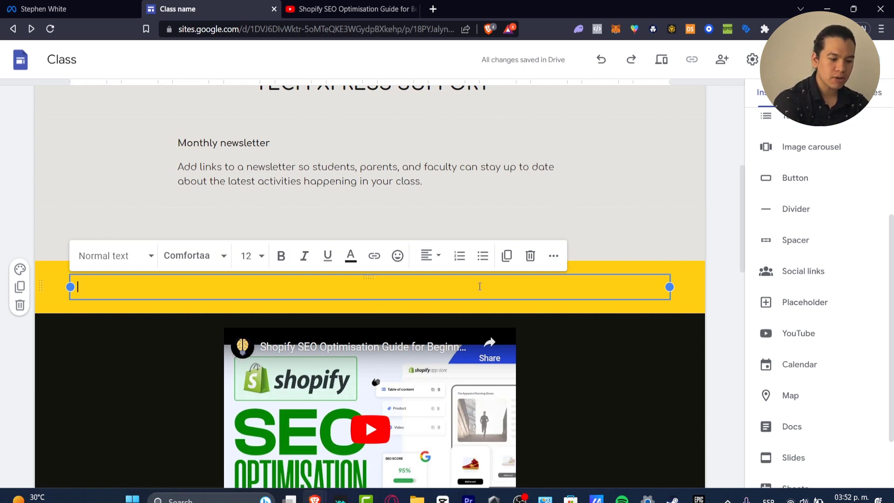
pyautogui.write('This is a vi')
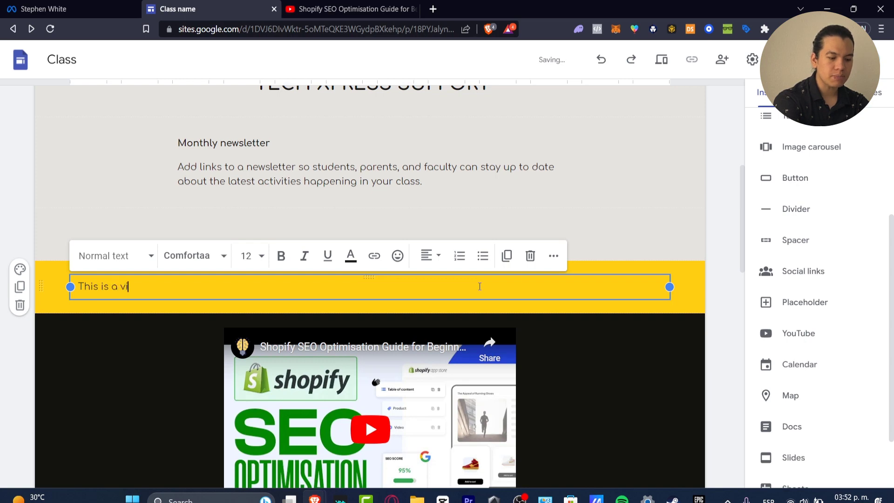
pyautogui.write('deo about the optimiz')
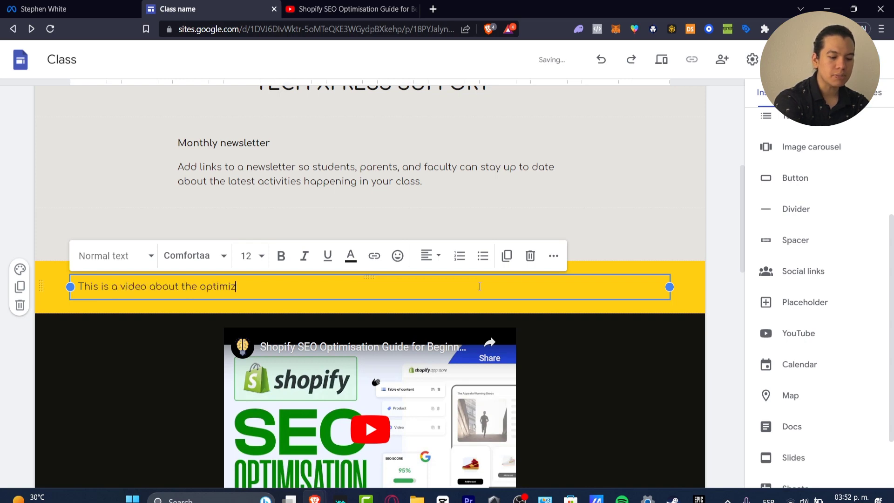
pyautogui.write('ation for Shop')
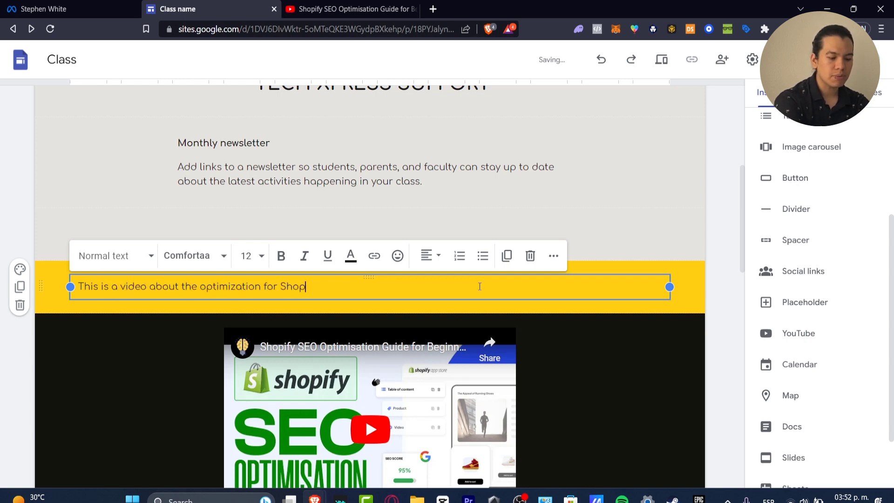
pyautogui.write('ify on SEO.')
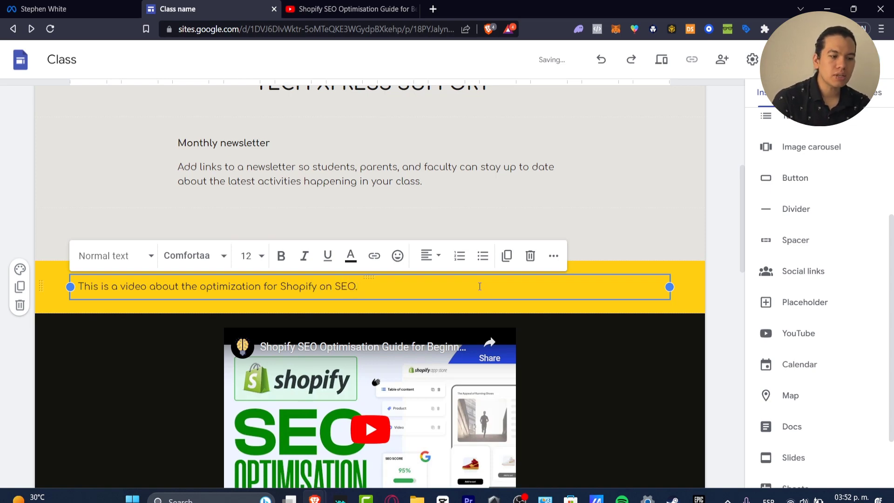
pyautogui.press('BackSpace')
pyautogui.click(430, 255)
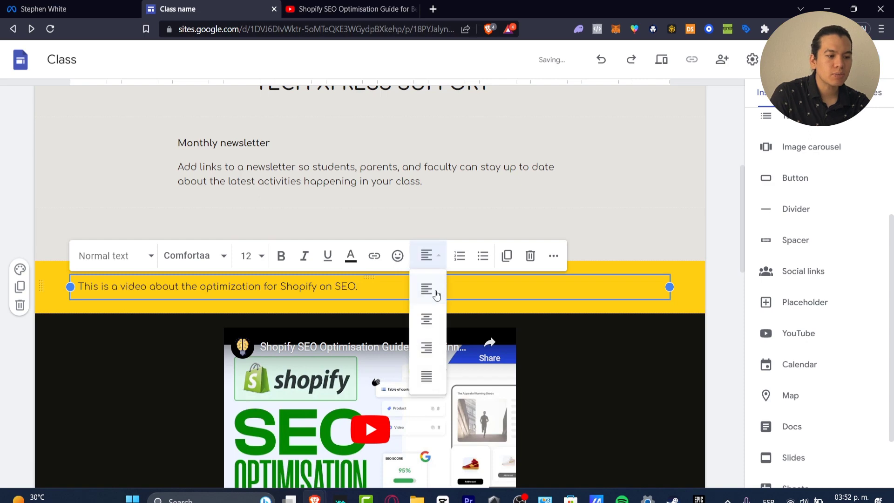
pyautogui.click(427, 317)
pyautogui.scroll(-4, 558, 358)
pyautogui.scroll(-4, 556, 357)
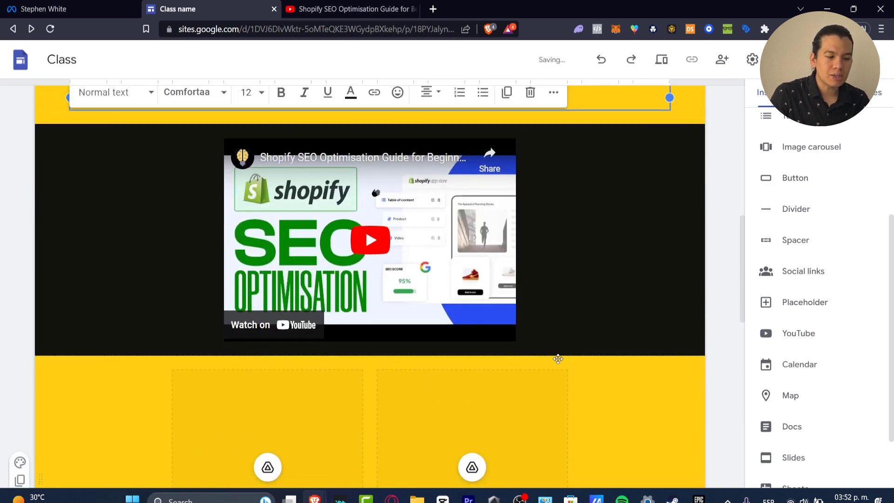
pyautogui.click(333, 355)
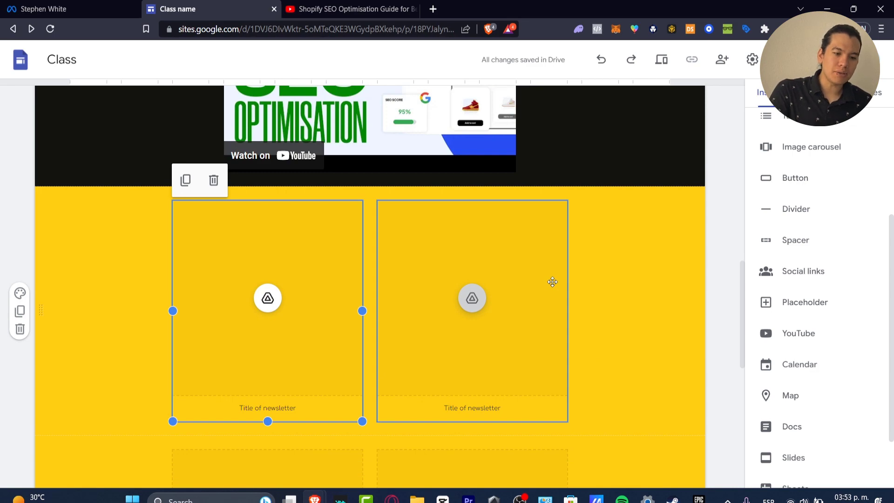
pyautogui.click(835, 274)
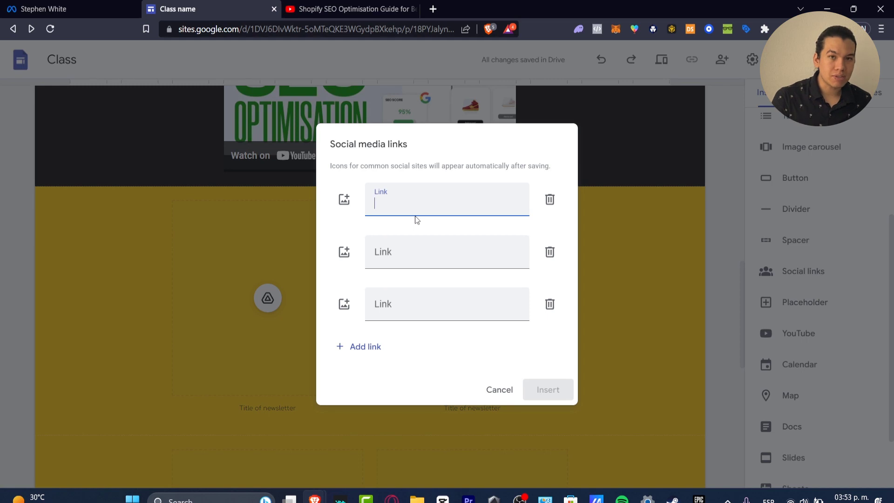
pyautogui.click(344, 200)
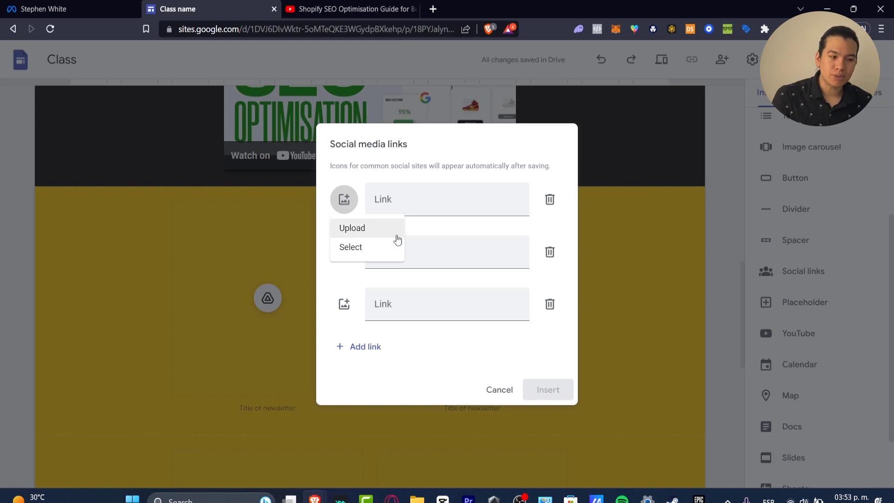
pyautogui.click(384, 248)
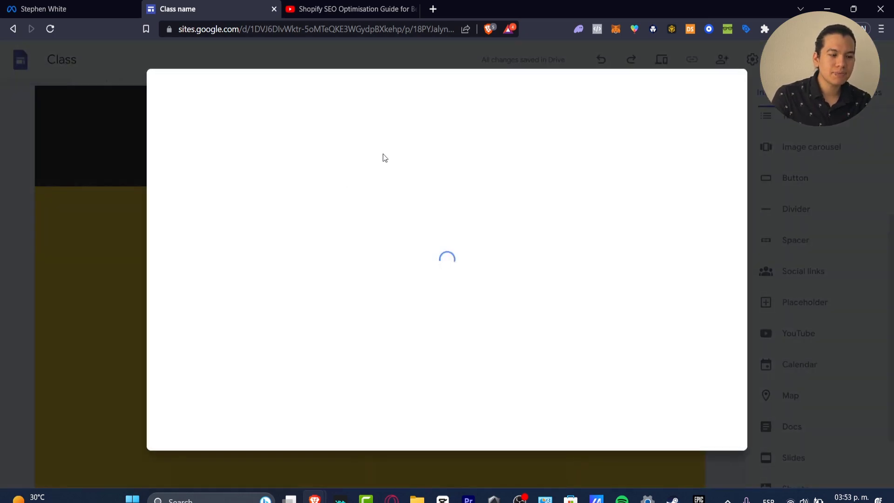
pyautogui.click(375, 93)
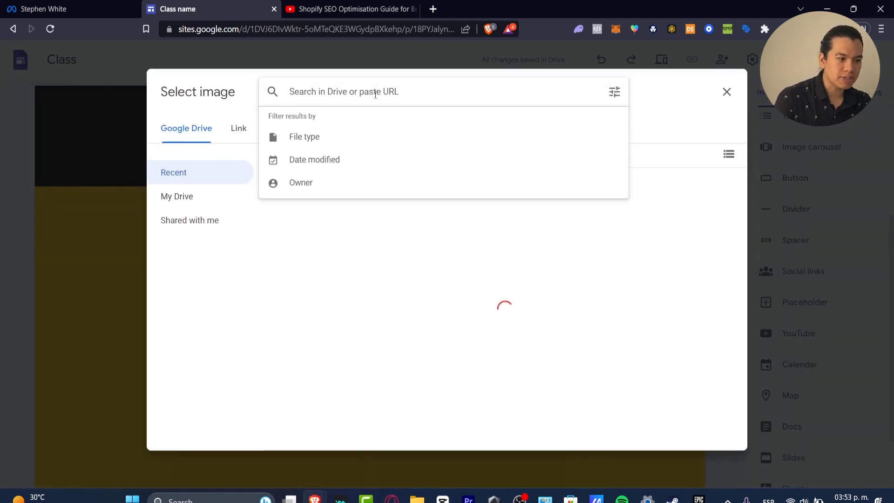
pyautogui.click(240, 130)
pyautogui.click(288, 128)
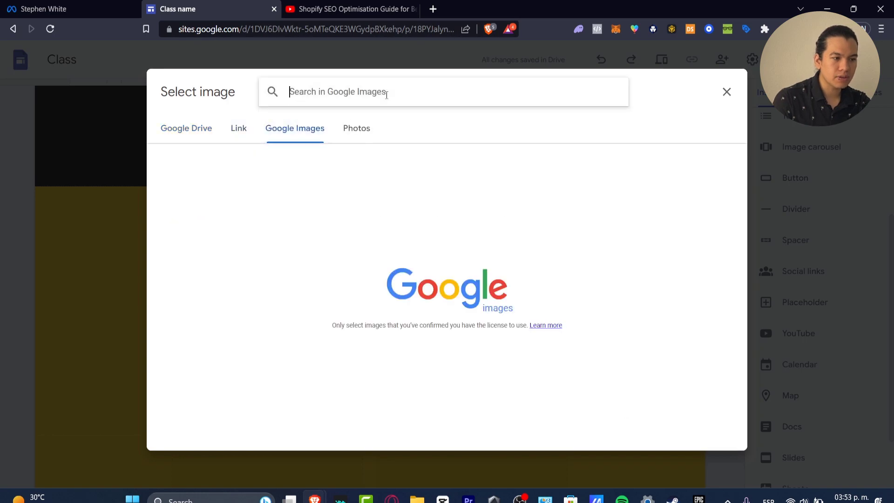
pyautogui.write('tiktok')
pyautogui.press('Return')
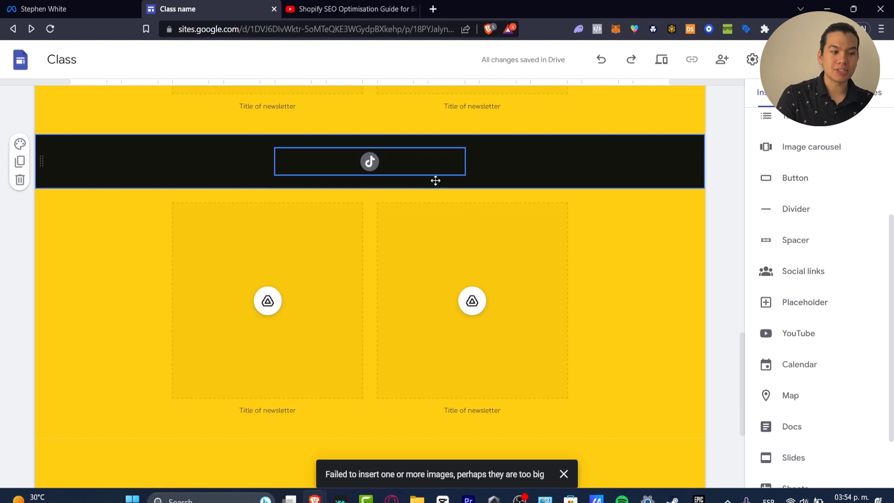
pyautogui.scroll(-5, 546, 253)
pyautogui.scroll(10, 546, 253)
pyautogui.scroll(-5, 566, 260)
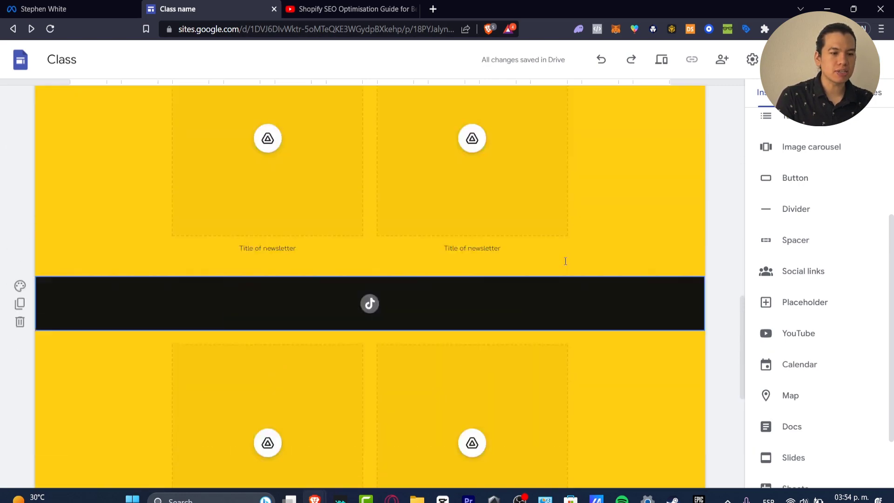
# Open the site's web publishing settings and try the web address "techxpressupport".
pyautogui.scroll(5, 565, 259)
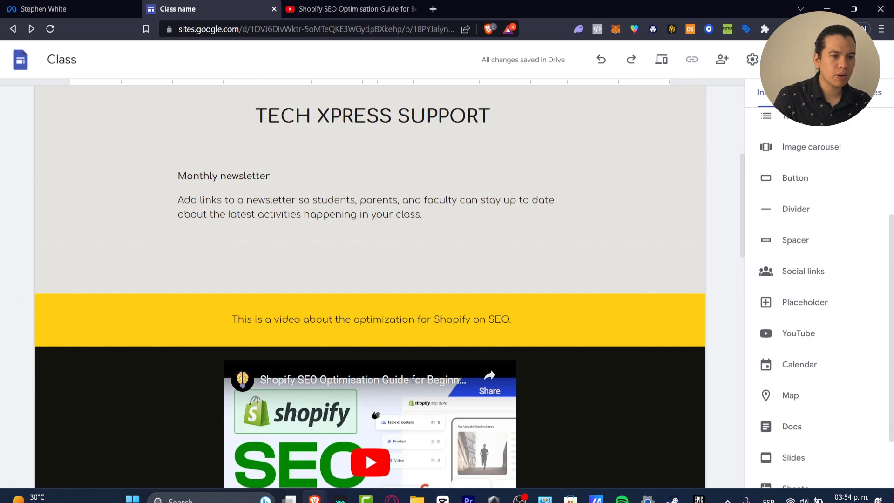
pyautogui.click(802, 60)
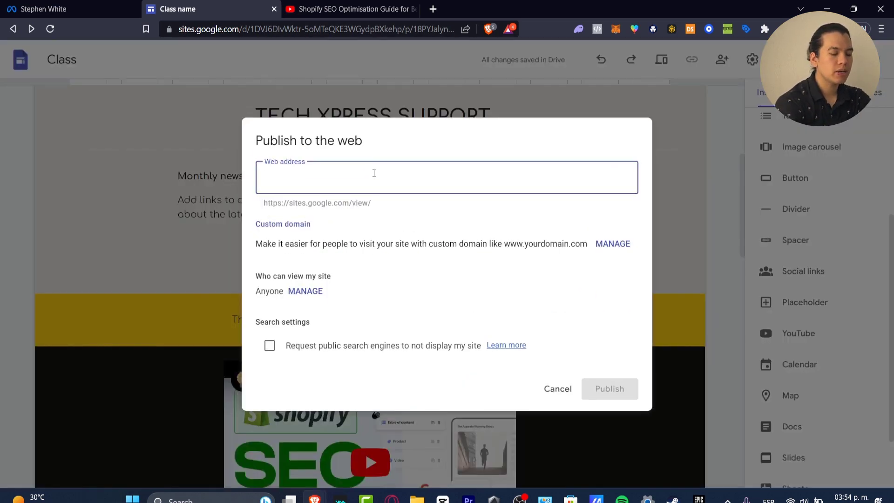
pyautogui.write('techxpressupo')
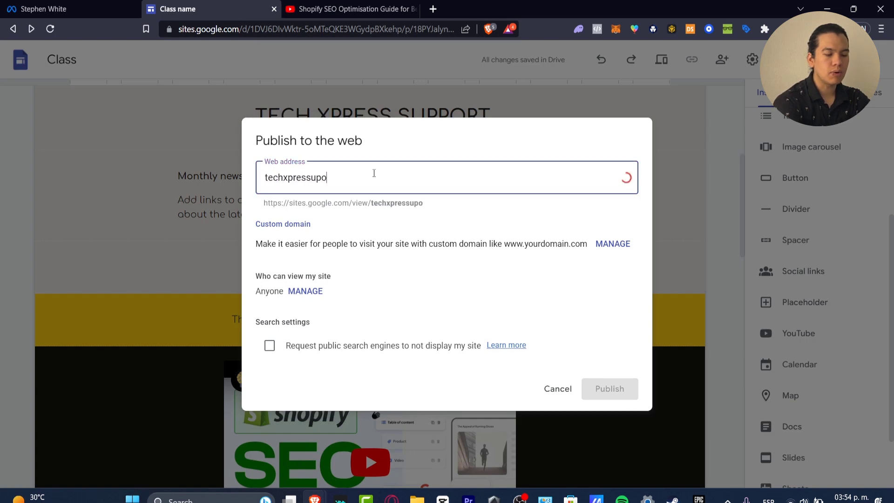
pyautogui.press('BackSpace')
pyautogui.press('BackSpace')
pyautogui.write('pport')
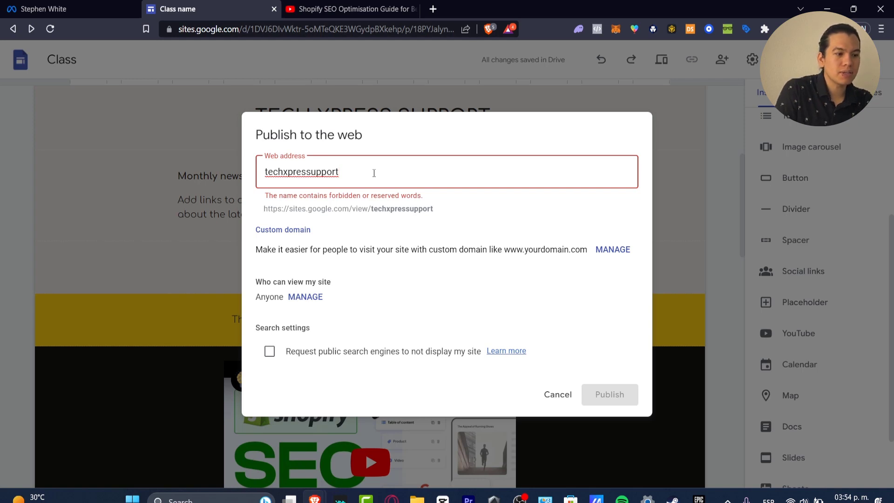
# Change the web address to "techxpresspd" and publish the site.
pyautogui.press('BackSpace')
pyautogui.press('BackSpace')
pyautogui.press('BackSpace')
pyautogui.press('BackSpace')
pyautogui.press('BackSpace')
pyautogui.press('BackSpace')
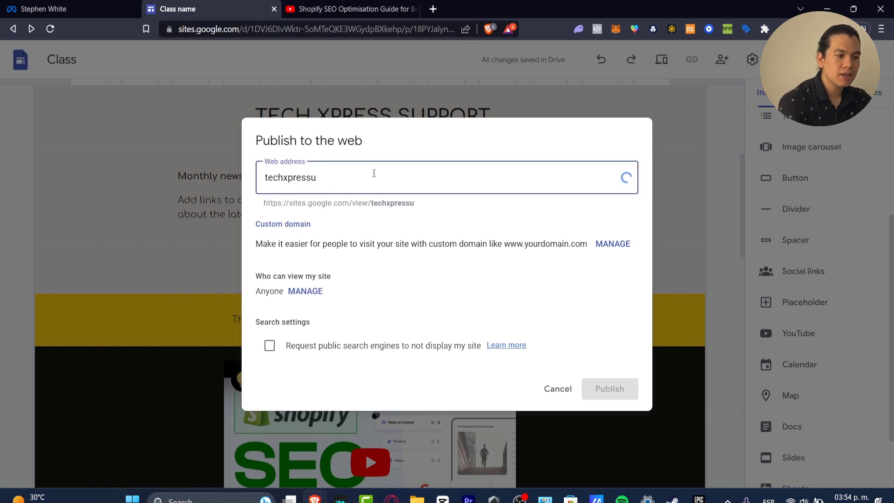
pyautogui.write('pd')
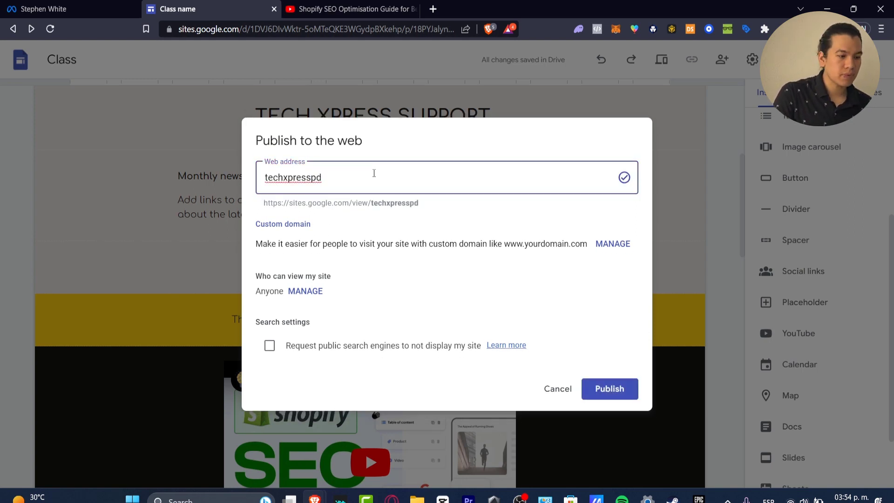
pyautogui.click(614, 396)
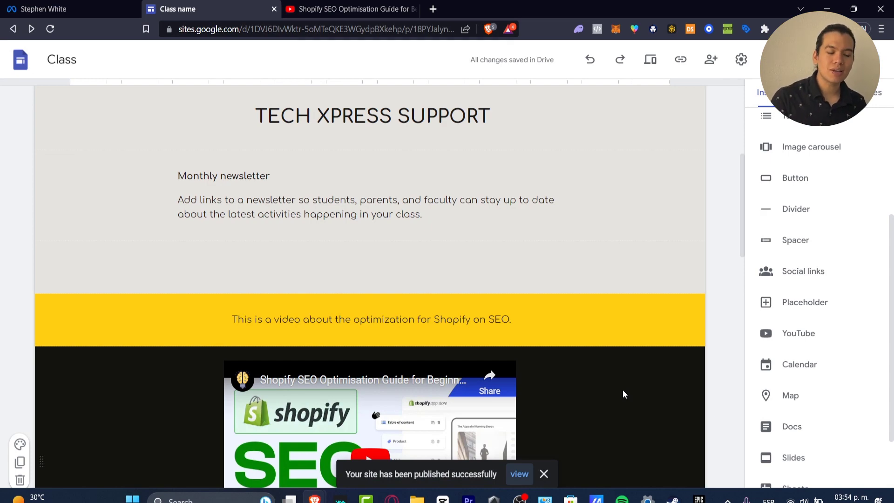
# View the published site, review the Newsletter page's header, video and placeholders, and test its TikTok link.
pyautogui.click(530, 471)
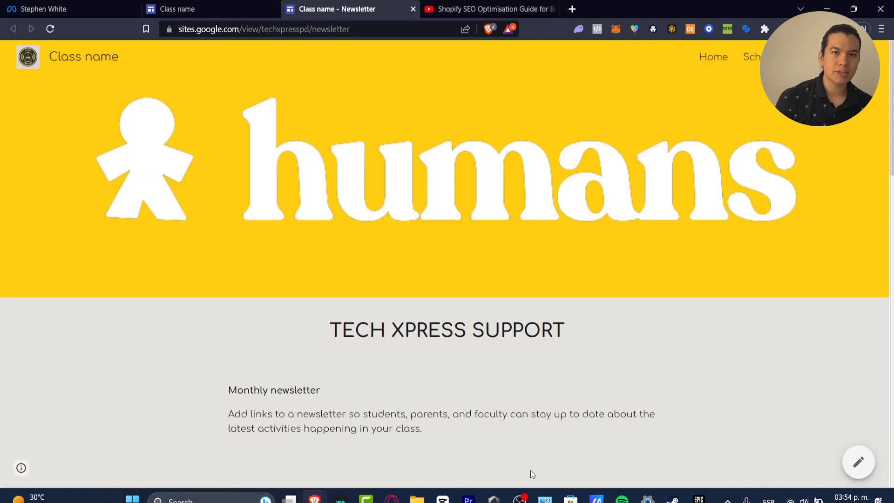
pyautogui.scroll(-8, 561, 351)
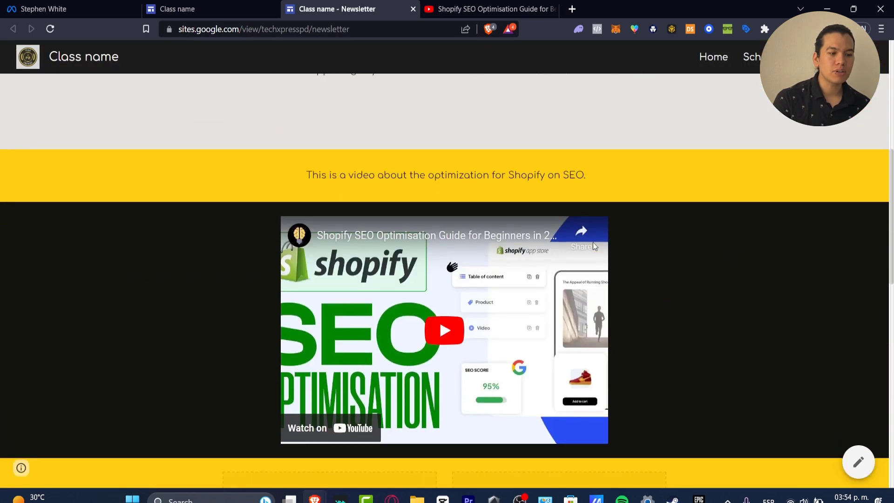
pyautogui.scroll(-7, 494, 302)
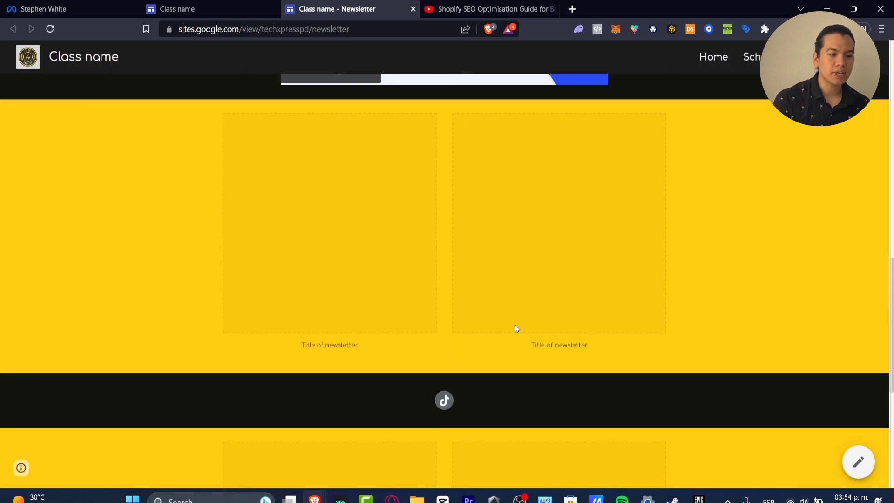
pyautogui.scroll(-4, 503, 312)
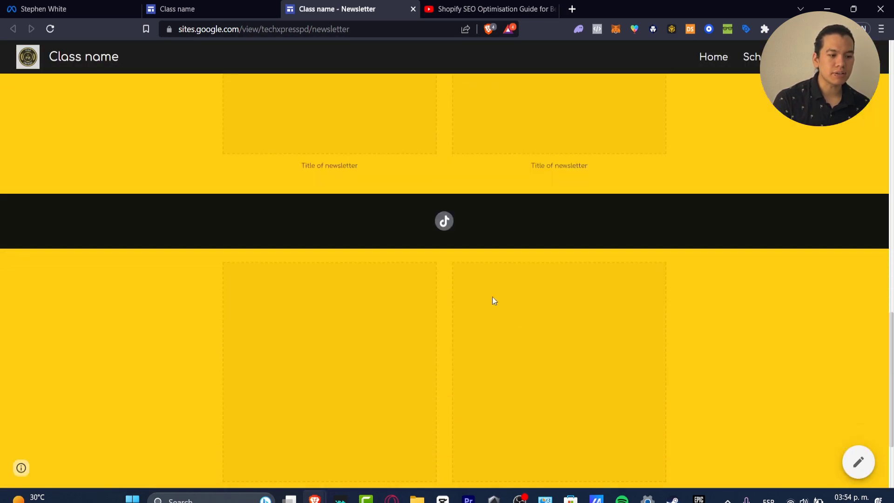
pyautogui.click(443, 223)
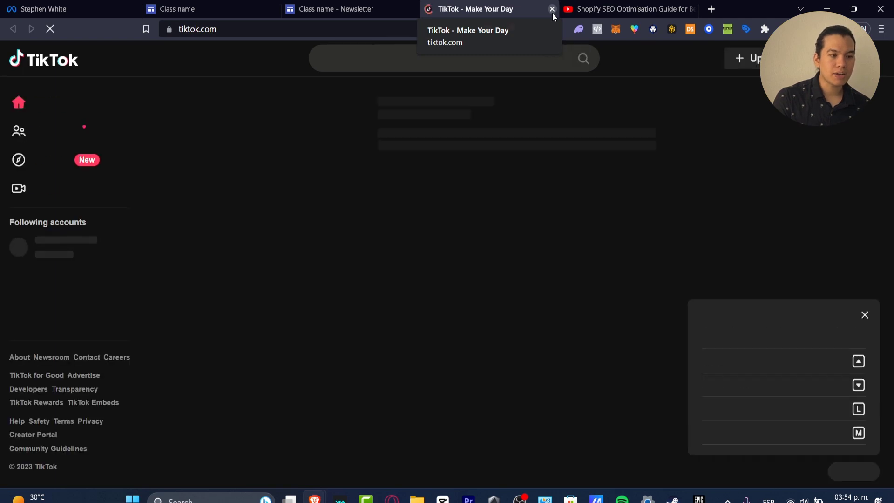
pyautogui.click(553, 13)
pyautogui.scroll(5, 687, 209)
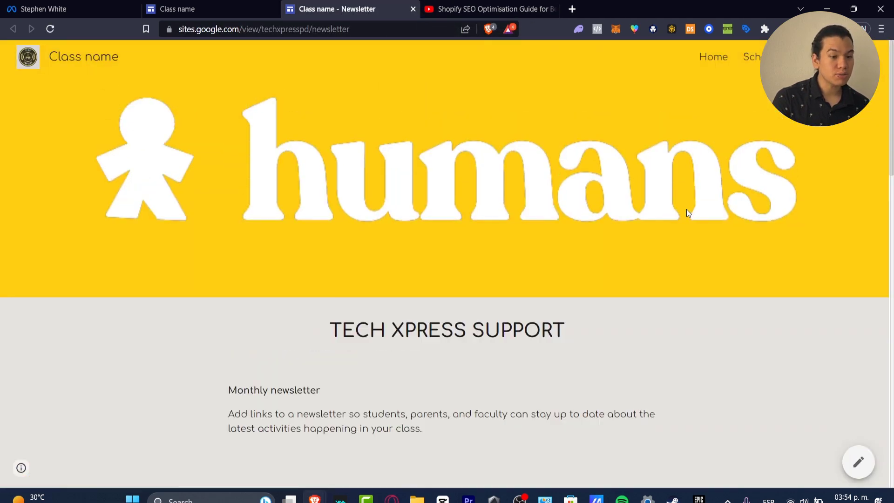
pyautogui.scroll(-12, 686, 208)
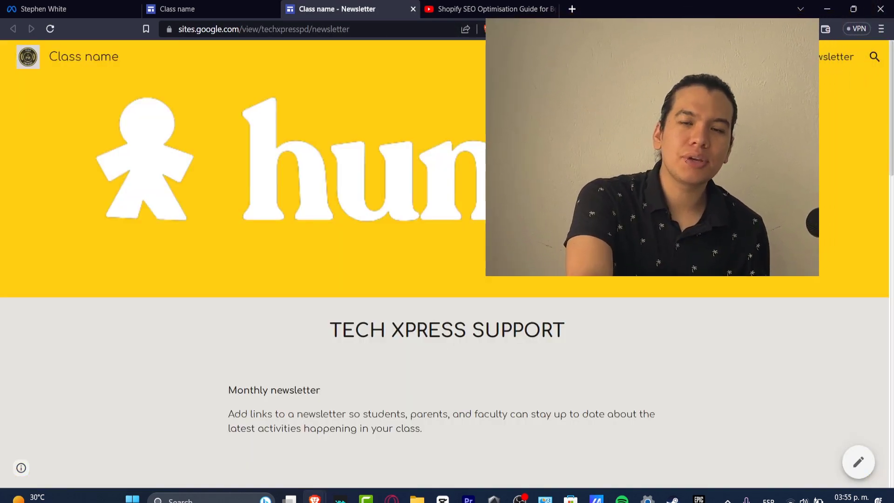